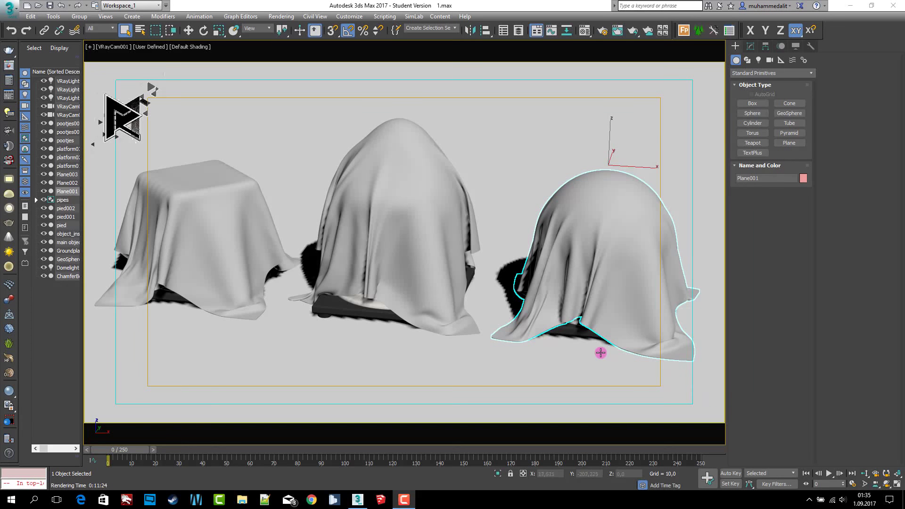
Select the draped cloth and convert the first material slot to a VRayMtl
left_click(421, 226)
left_click(208, 198)
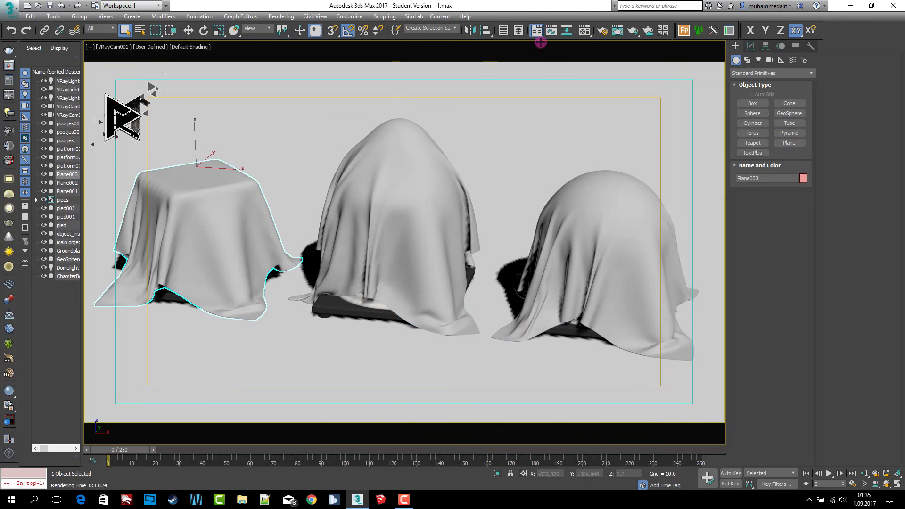
left_click(585, 31)
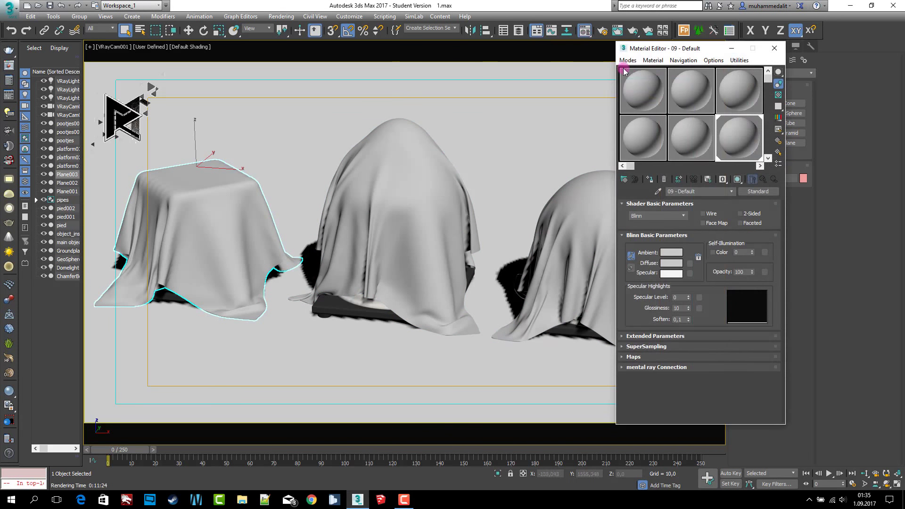
left_click(643, 91)
left_click(757, 192)
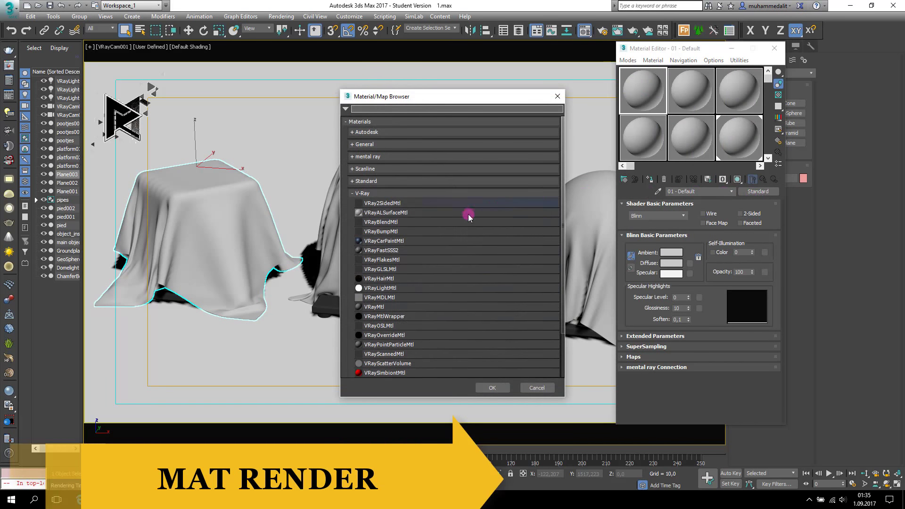
left_click(427, 307)
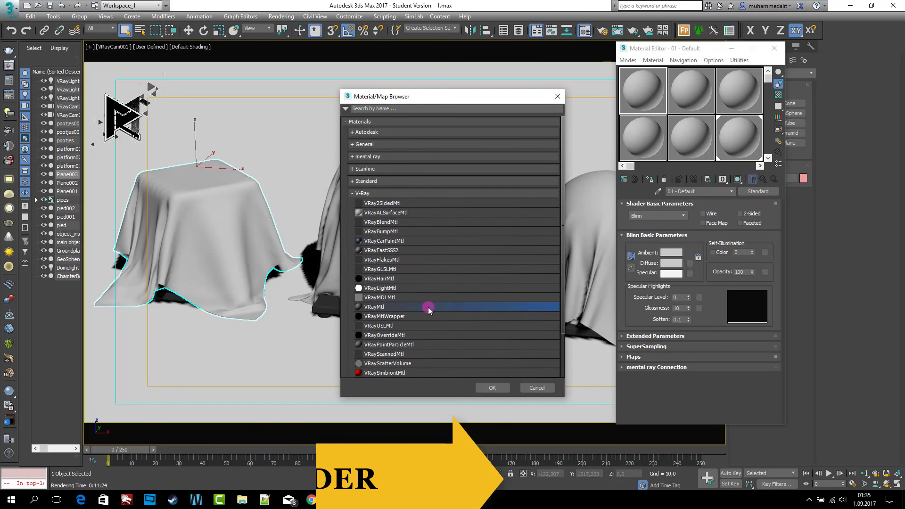
left_click(492, 387)
Preview the material enlarged on a checker background and rename it cloth1
double_click(651, 100)
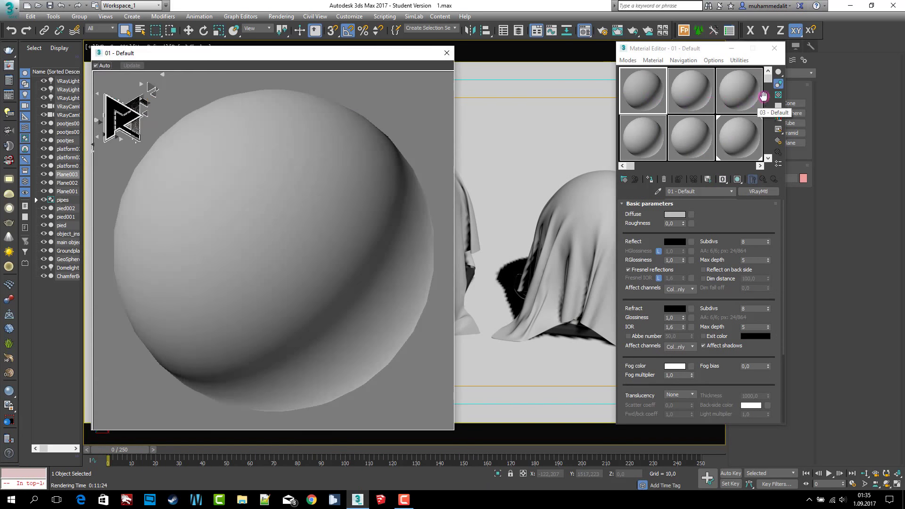
left_click(778, 95)
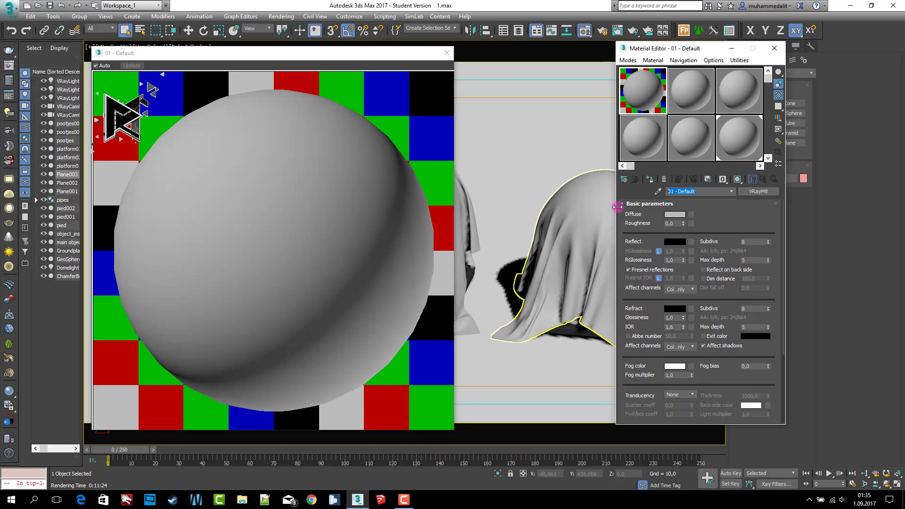
type("cloth1")
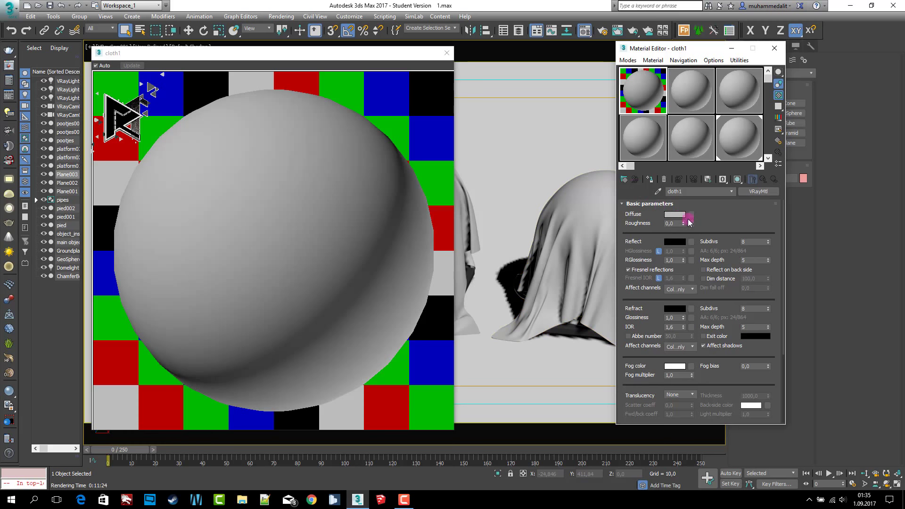
left_click_drag(685, 220, 700, 213)
left_click(690, 216)
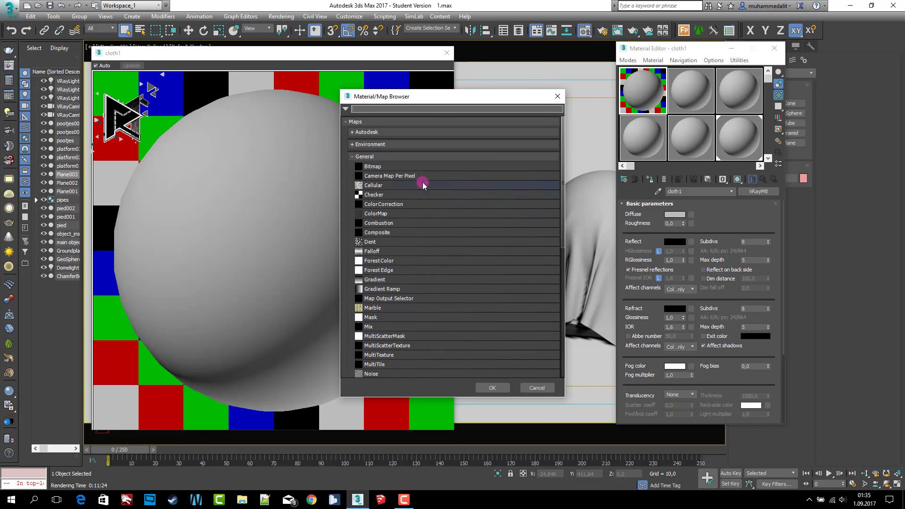
Load cloth_71.jpg as cloth1's diffuse Bitmap, tiled 5 by 5 with blur 0,5
left_click(409, 167)
double_click(409, 166)
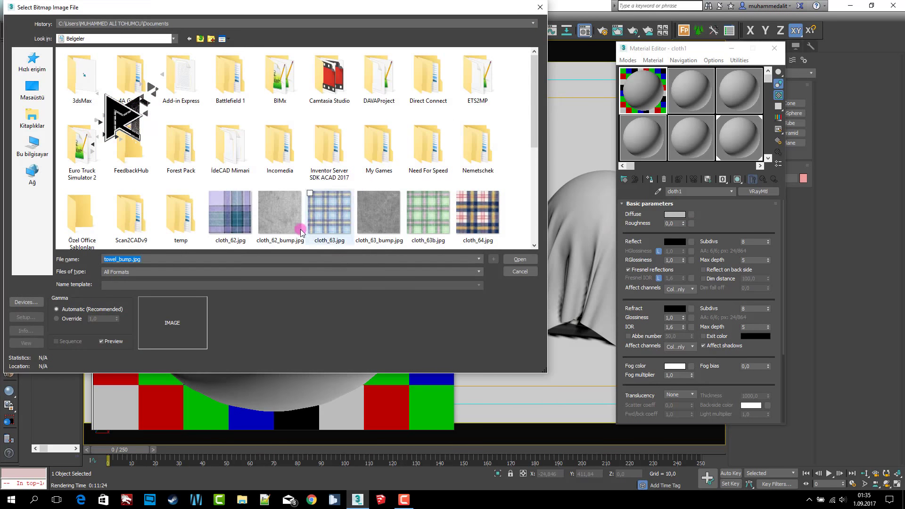
scroll(415, 212, "down", 3)
scroll(426, 212, "down", 3)
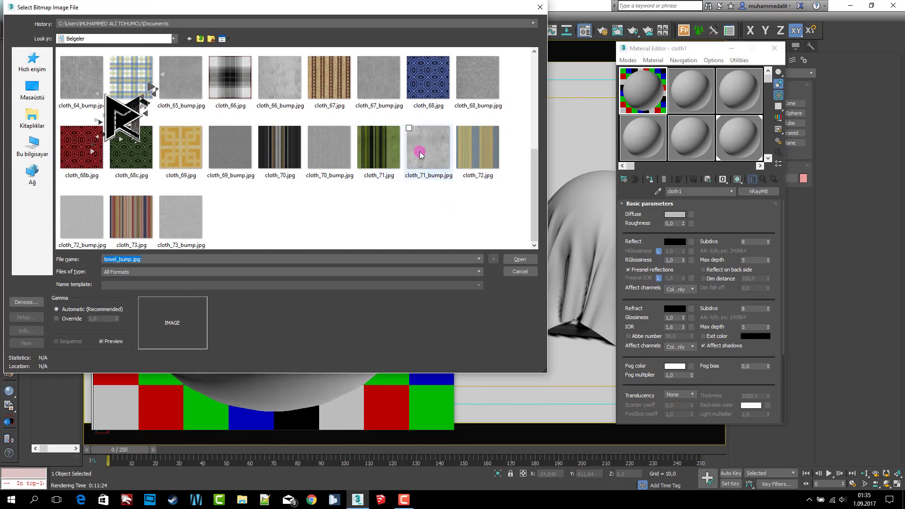
double_click(383, 152)
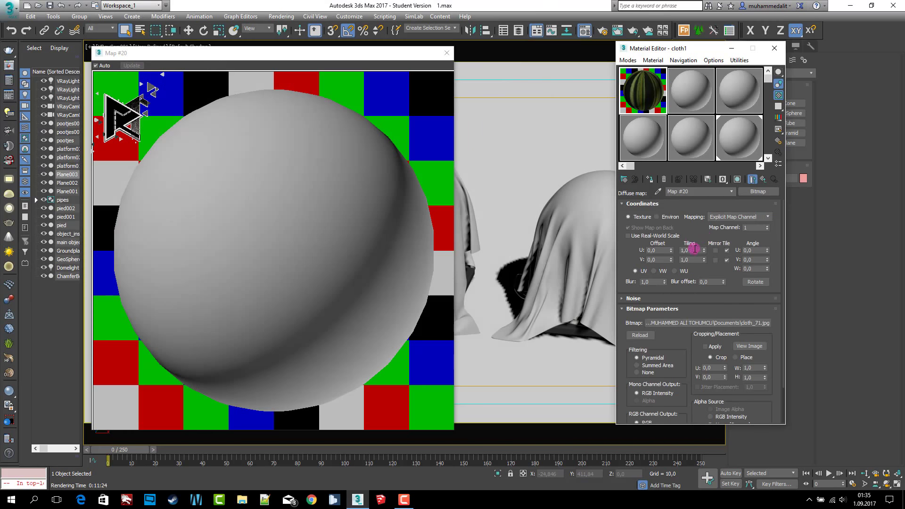
type("5")
key("Tab")
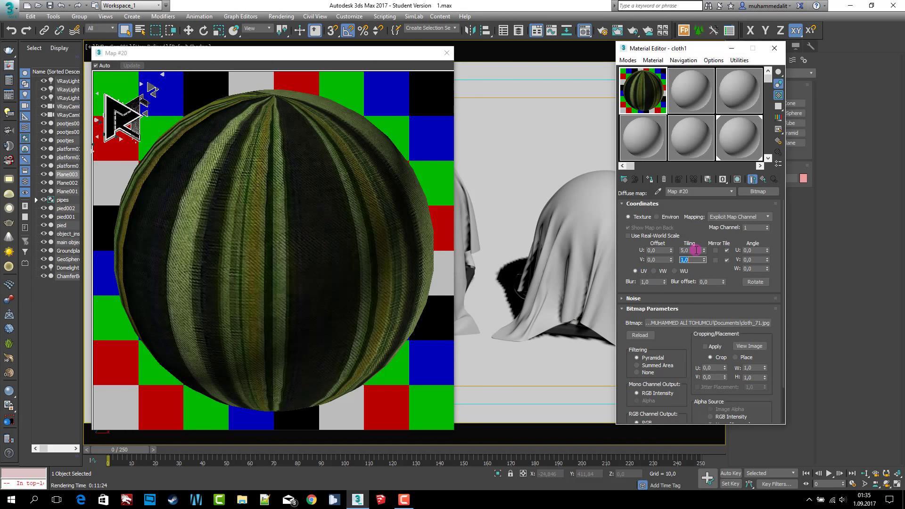
type("5")
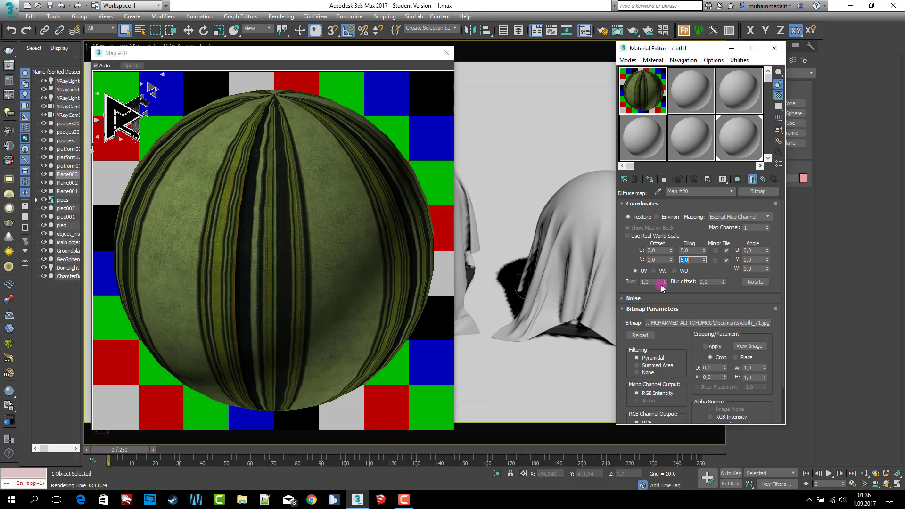
left_click(660, 283)
type("0,5")
left_click(764, 179)
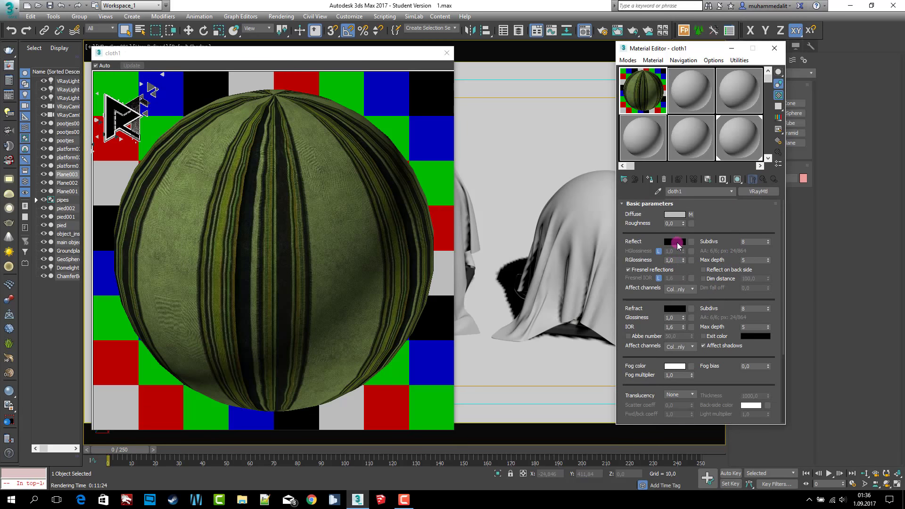
Set cloth1's reflection colour to grey 37 and reflection glossiness to 0,7
left_click(675, 242)
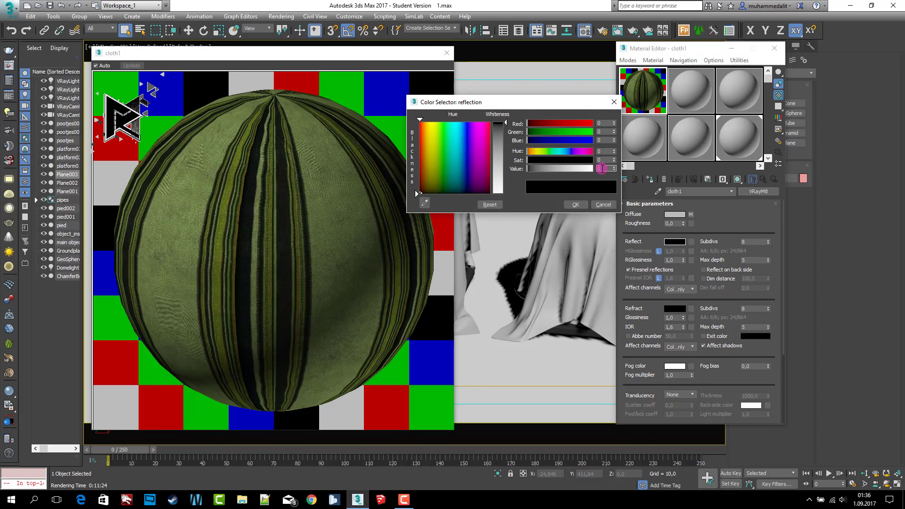
key("Return")
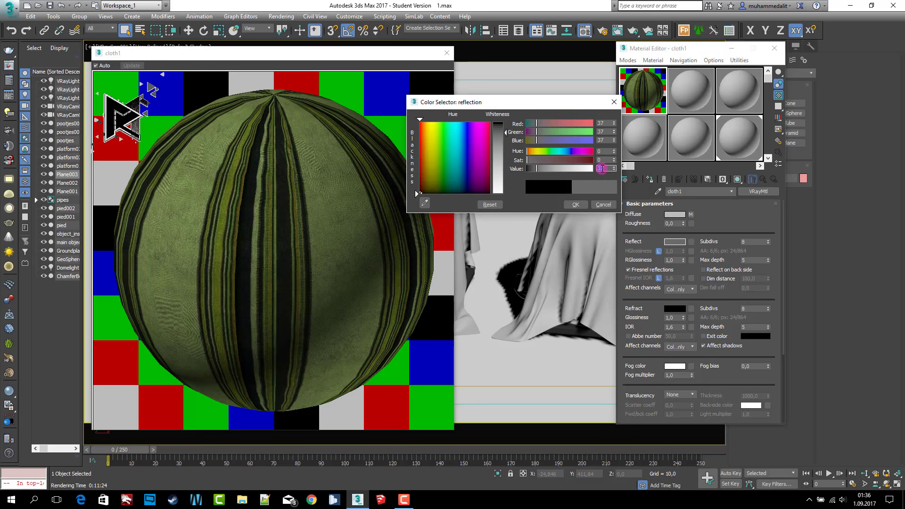
left_click(575, 205)
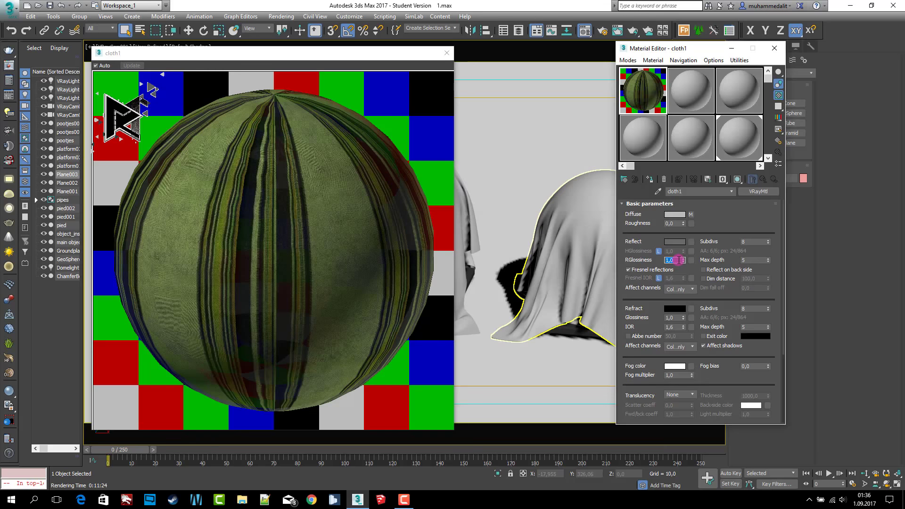
key("Return")
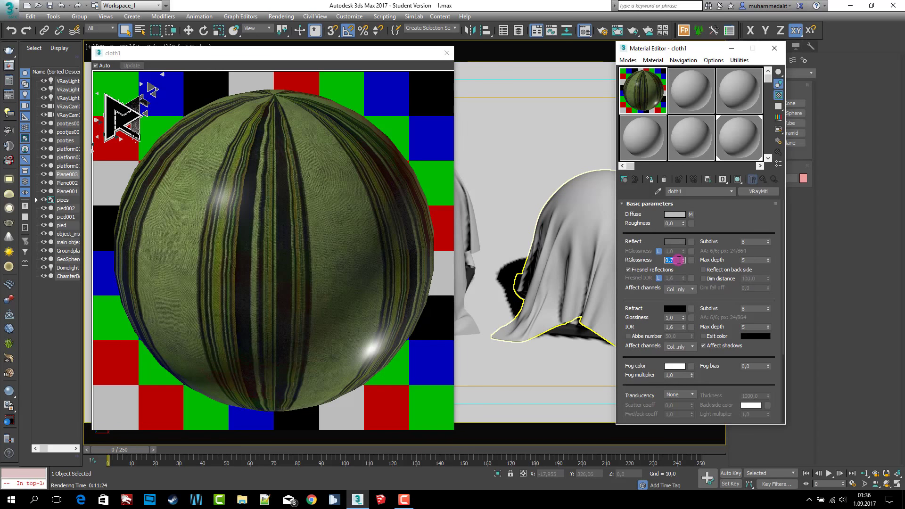
Set cloth1's reflection subdivisions to 25 and refraction IOR to 2,0
double_click(748, 242)
double_click(748, 241)
key("Return")
double_click(678, 327)
type("2")
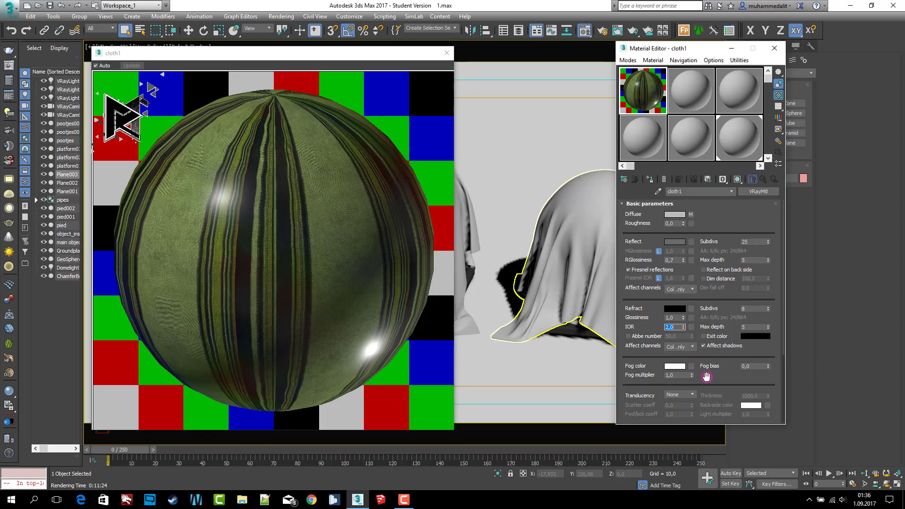
left_click_drag(704, 381, 702, 271)
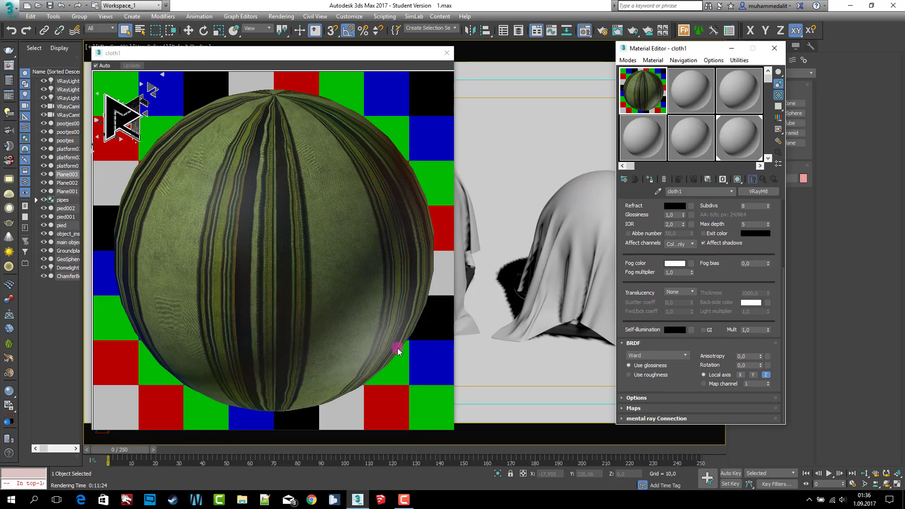
Disable fog system units scaling and Glossy Fresnel, edit Cutoff, then show the Maps rollout
left_click(664, 398)
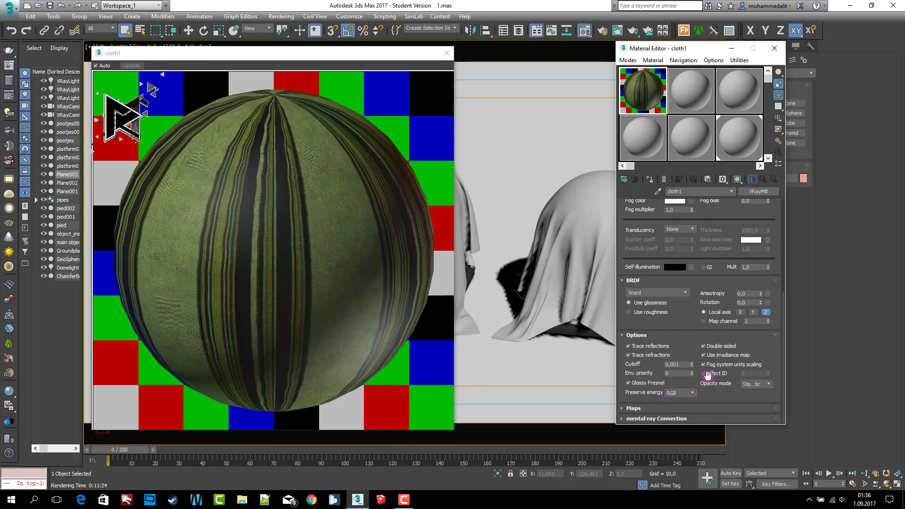
left_click(712, 366)
left_click(641, 383)
double_click(674, 364)
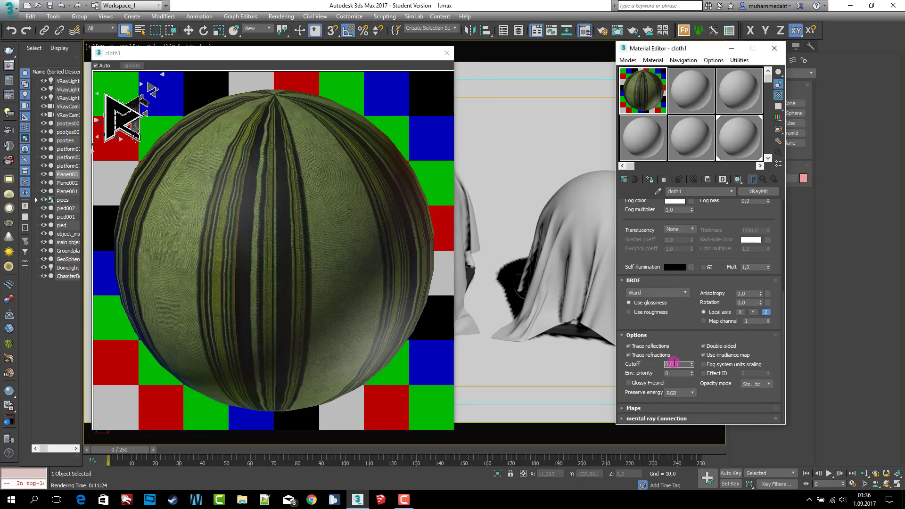
type("0,01")
left_click(669, 335)
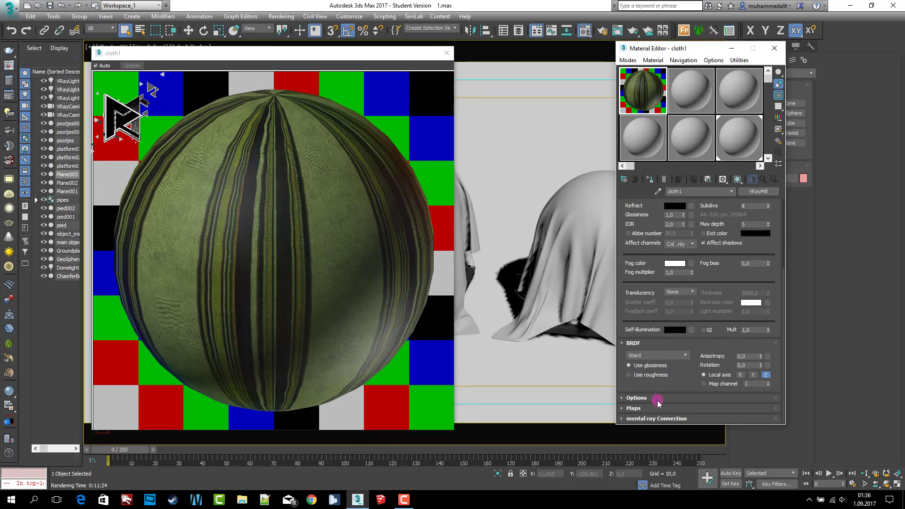
left_click(654, 409)
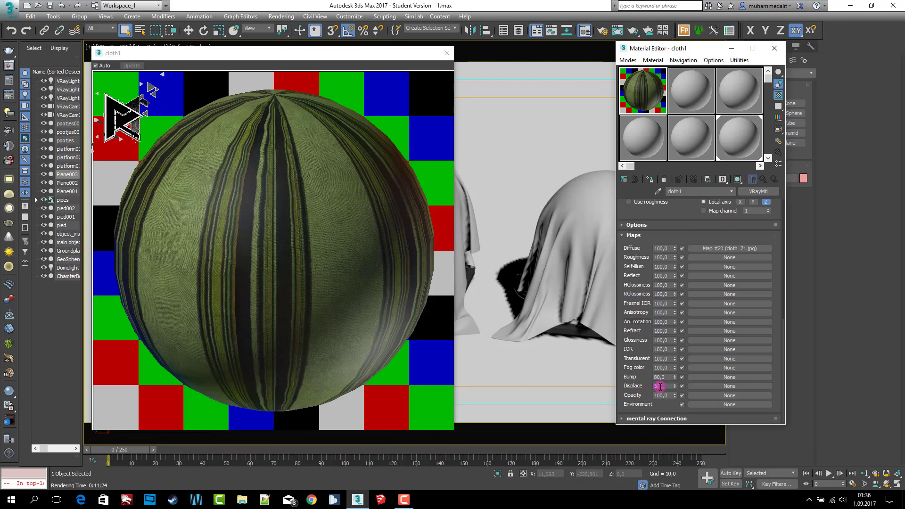
Load cloth_71_bump.jpg as cloth1's bump Bitmap and preview the image
left_click(709, 377)
double_click(436, 166)
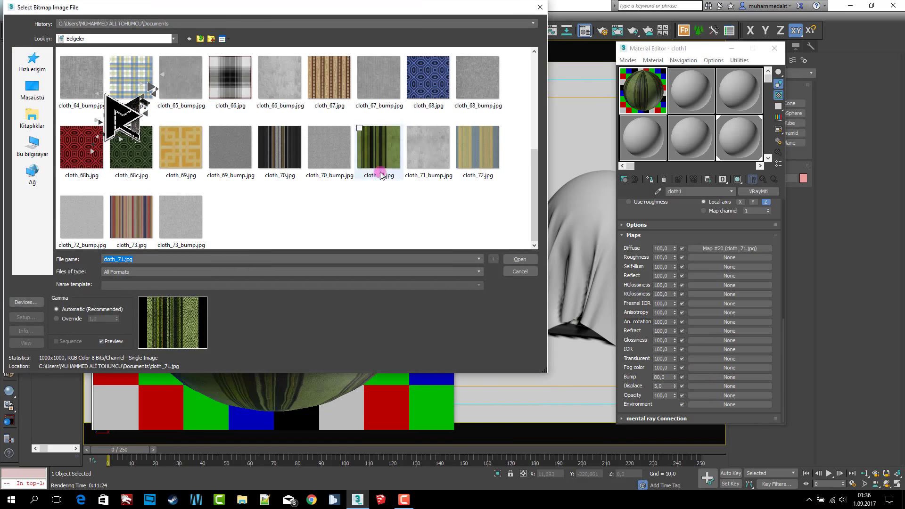
double_click(426, 150)
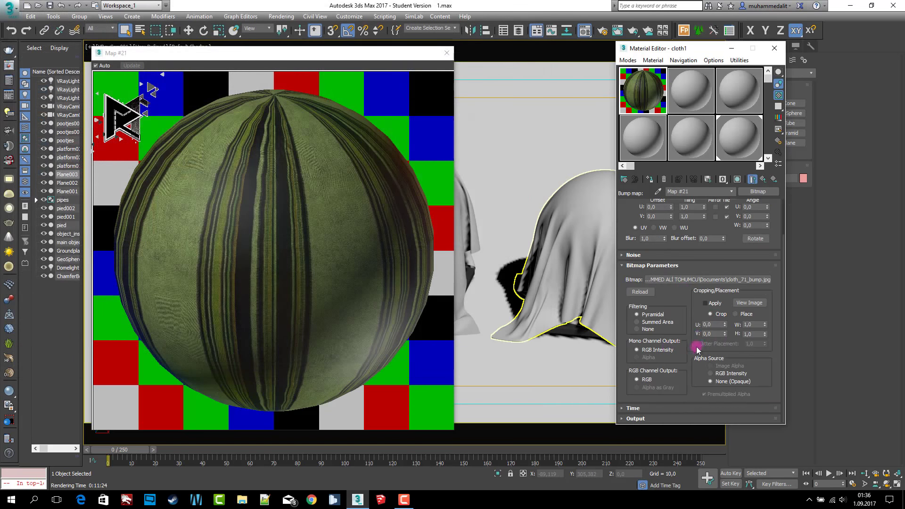
left_click(749, 303)
left_click(734, 86)
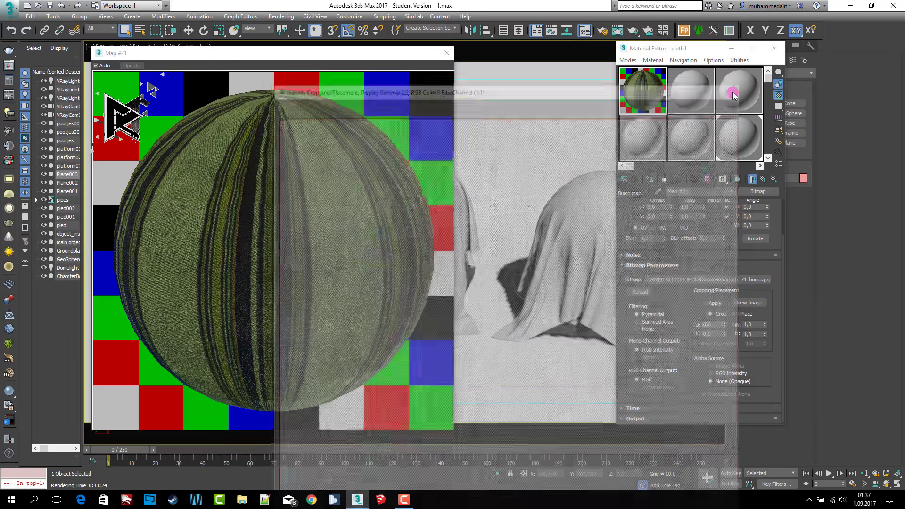
Tile the bump texture 5 by 5 with blur 0,5 and return to cloth1's maps
left_click(694, 206)
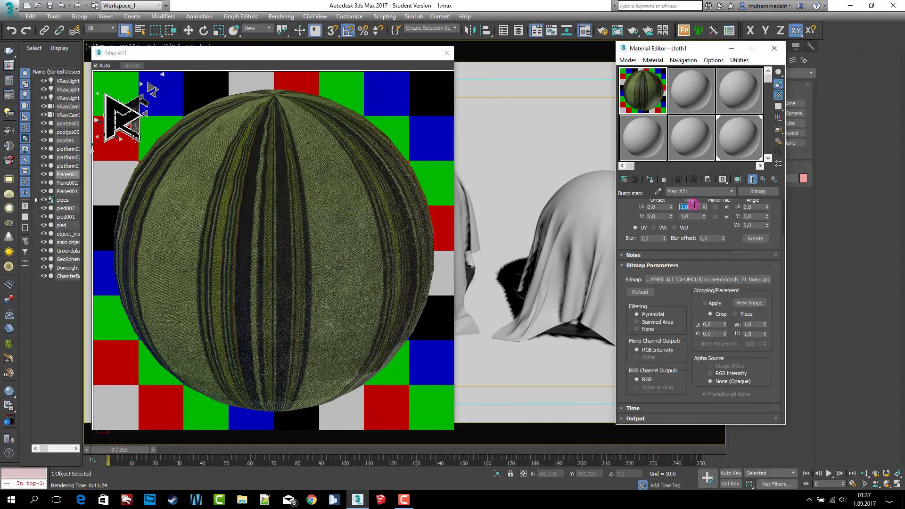
type("5")
key("Tab")
type("5")
key("Return")
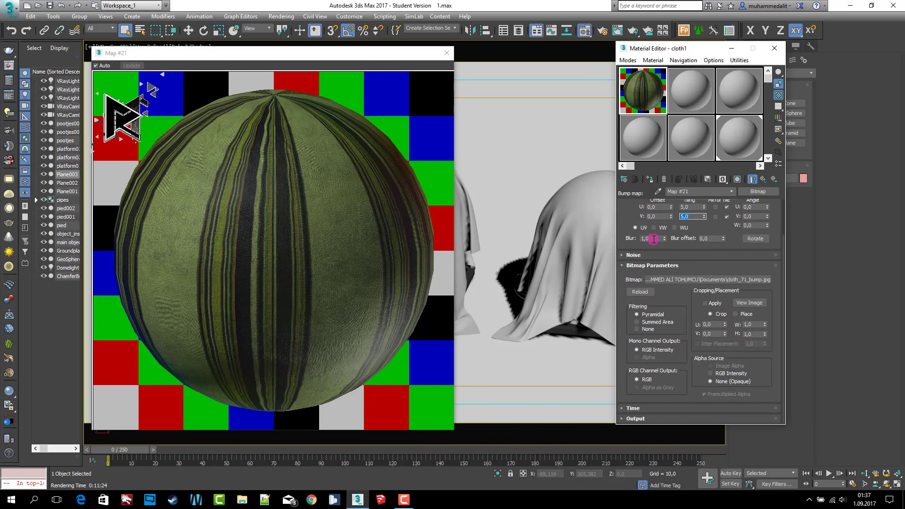
double_click(654, 239)
type("0,5")
left_click(753, 180)
scroll(712, 351, "down", 5)
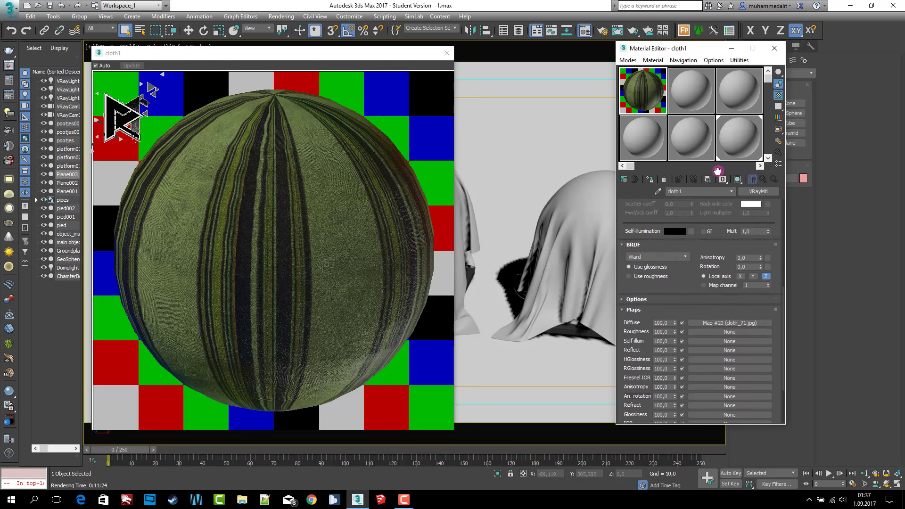
scroll(712, 352, "down", 5)
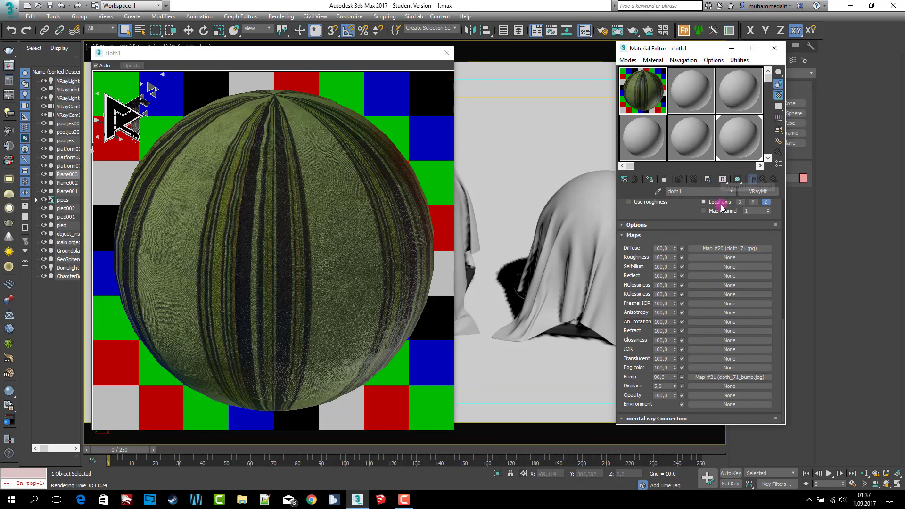
left_click(698, 300)
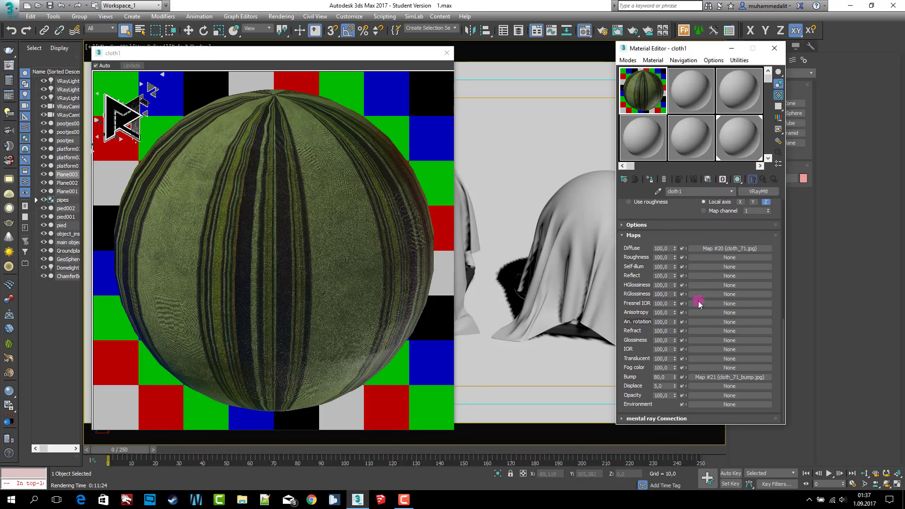
Close the cloth1 preview and convert the second material slot to a VRayMtl
left_click(446, 53)
scroll(688, 245, "up", 5)
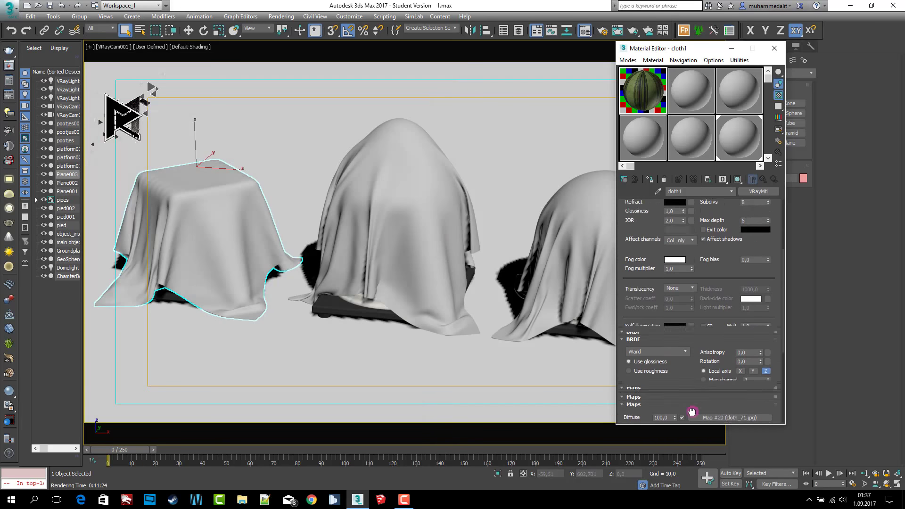
scroll(710, 246, "up", 3)
left_click(686, 87)
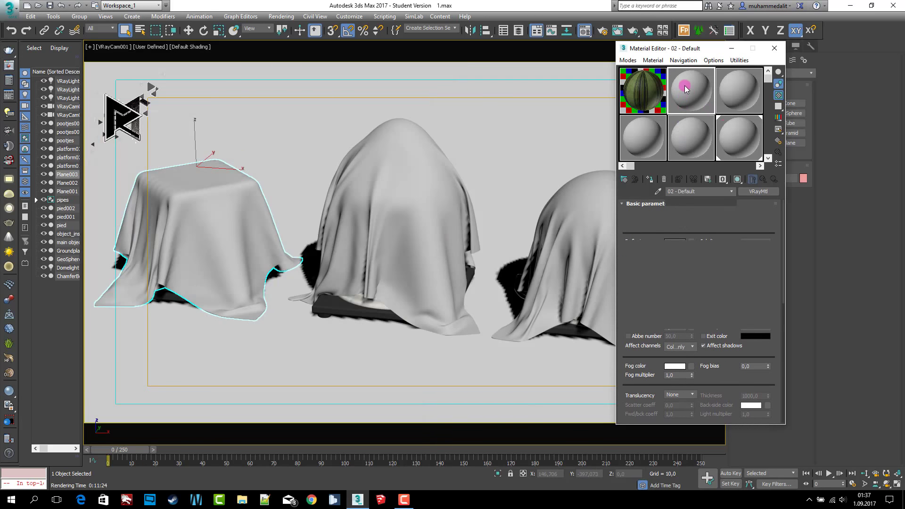
left_click(751, 188)
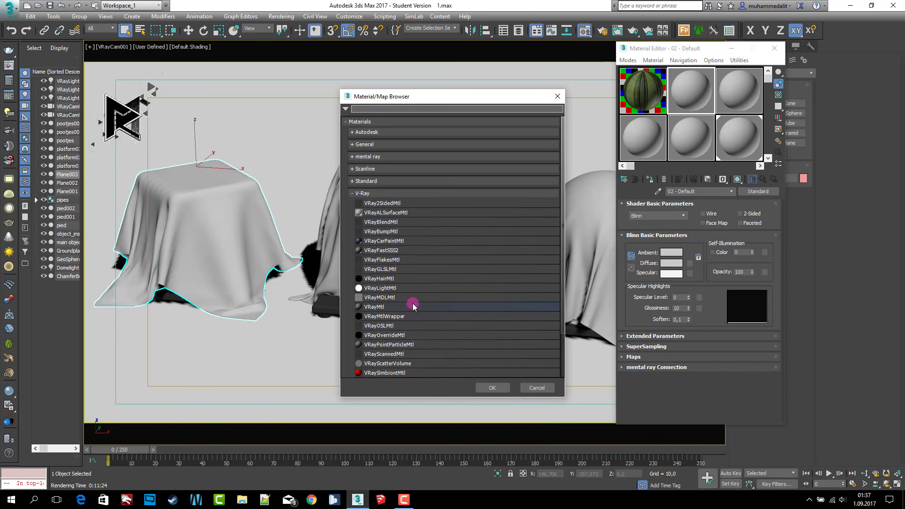
left_click(404, 306)
left_click(492, 387)
Preview the new material enlarged over a checkered background
double_click(681, 101)
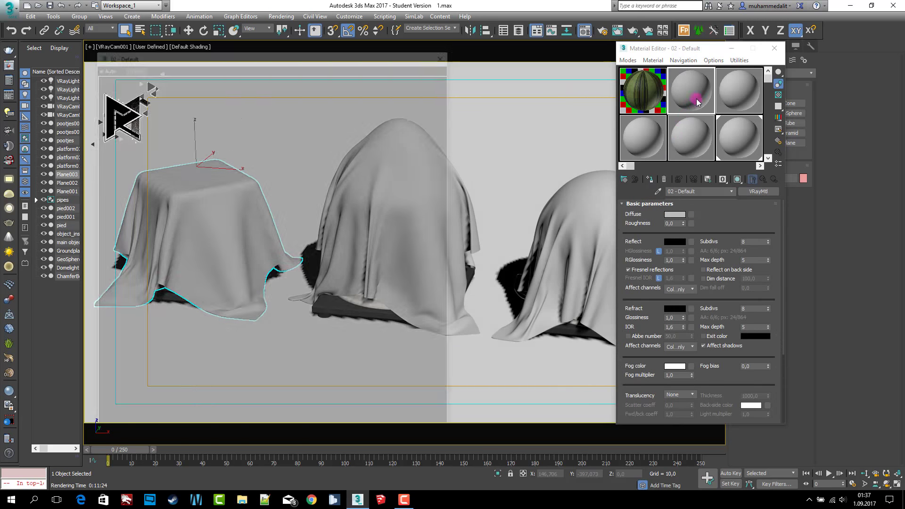
left_click(778, 96)
left_click(711, 191)
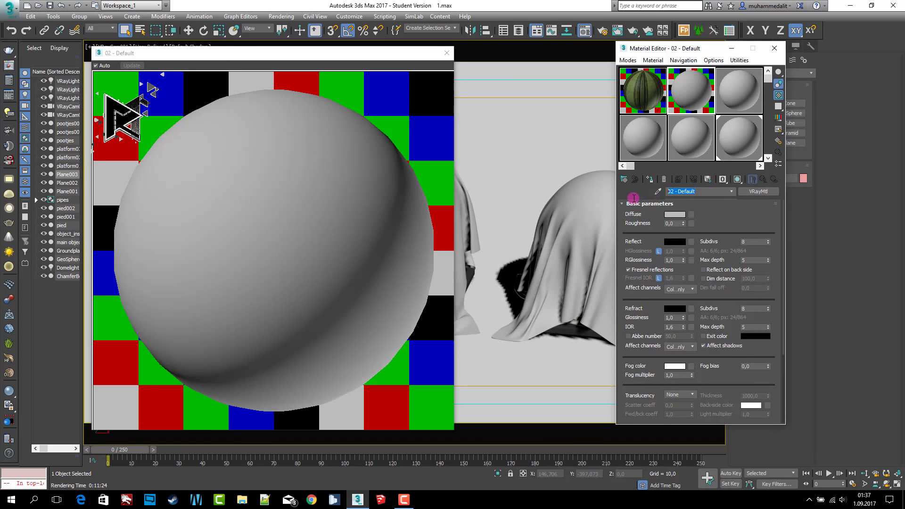
Rename the material cloth2 and load cloth_72.jpg as its diffuse Bitmap
type("cloth2")
left_click(691, 214)
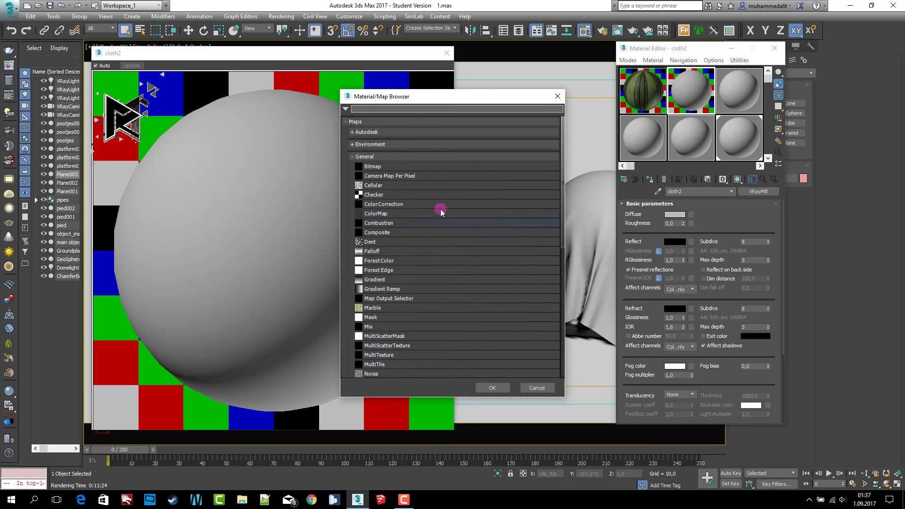
double_click(421, 167)
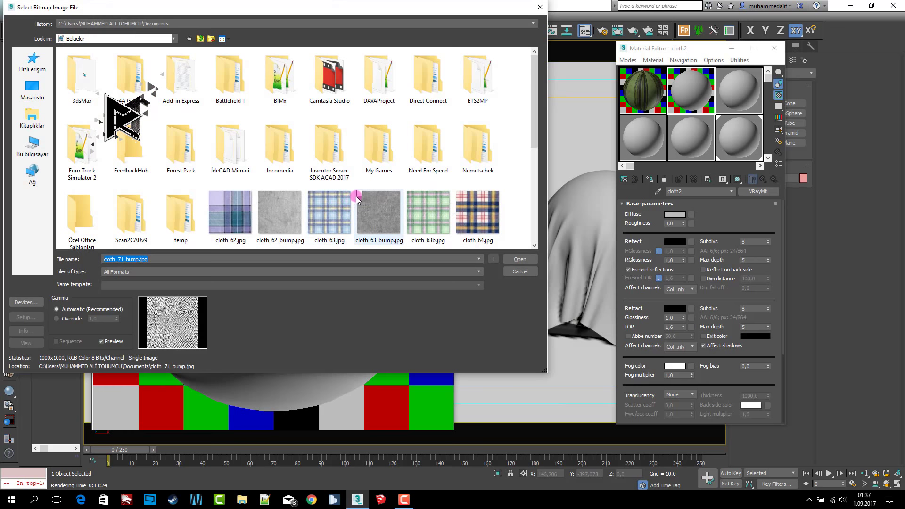
scroll(414, 197, "down", 3)
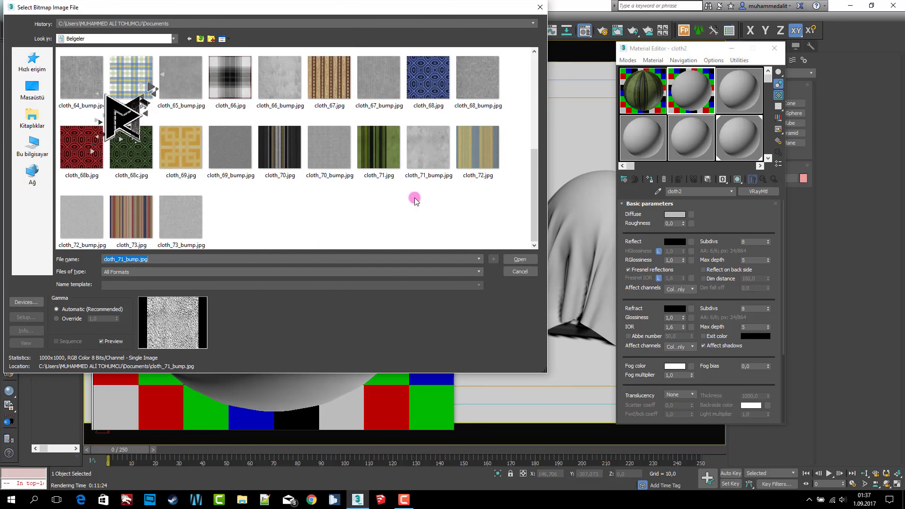
double_click(482, 156)
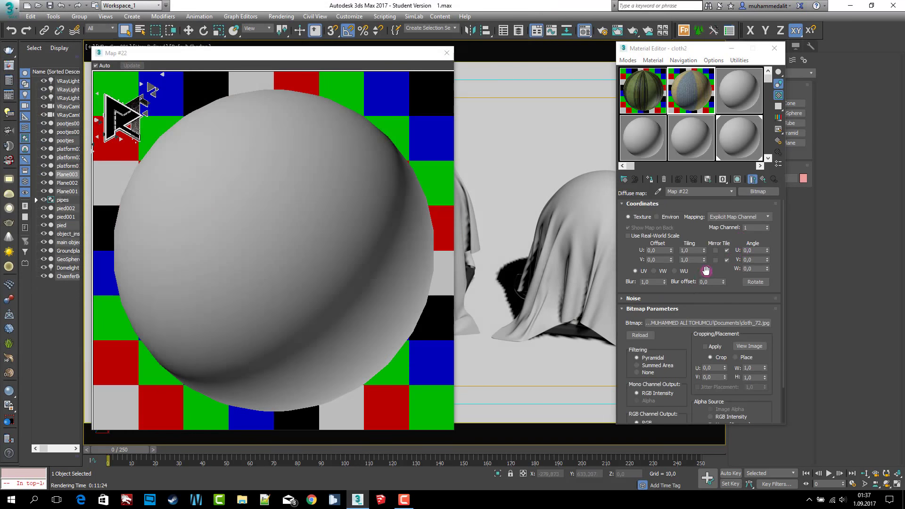
Tile the cloth_72.jpg diffuse texture 5 by 5 with blur 0,5
double_click(694, 250)
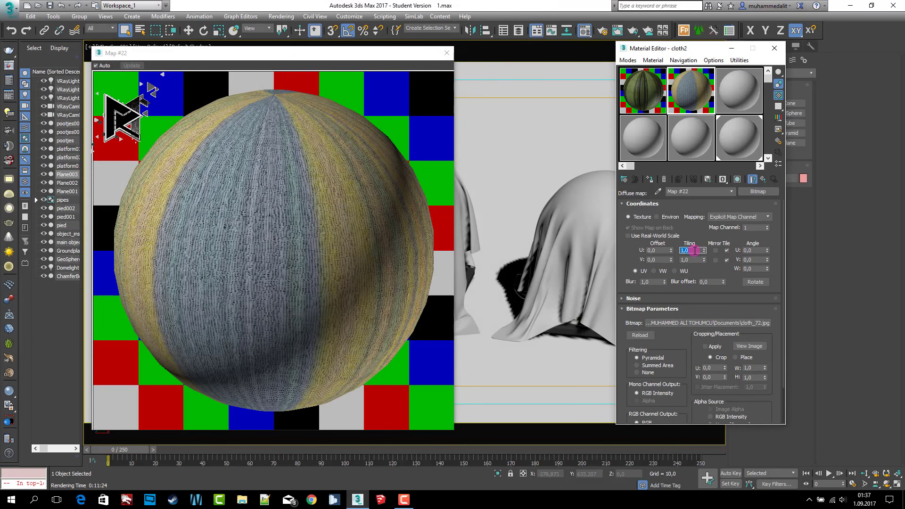
key("Tab")
type("5")
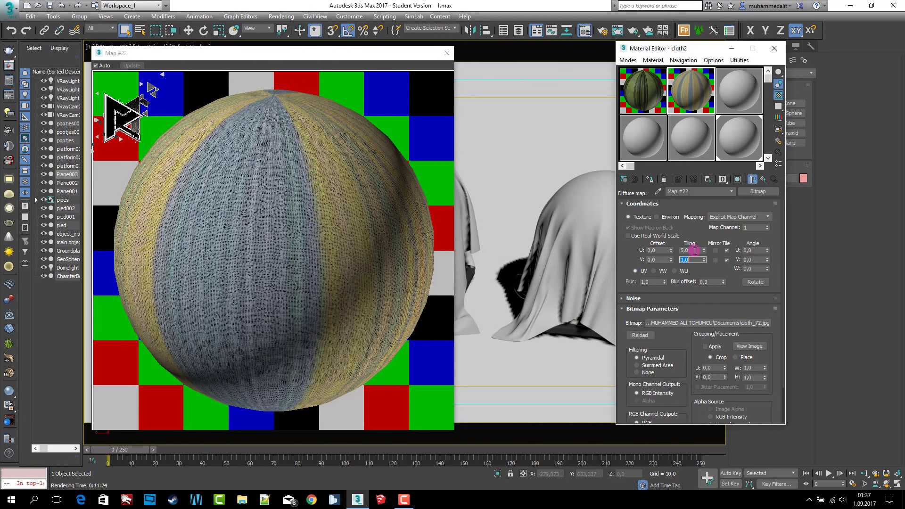
double_click(652, 282)
type("0,5")
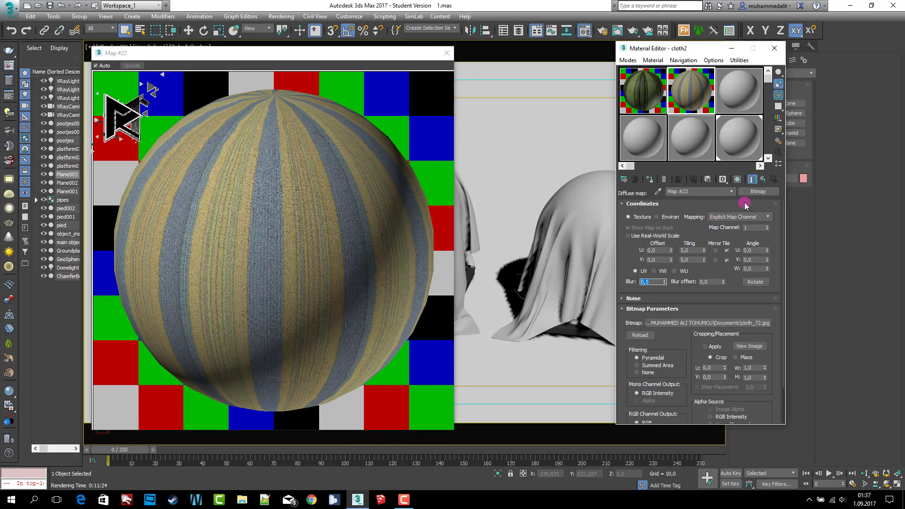
left_click(763, 180)
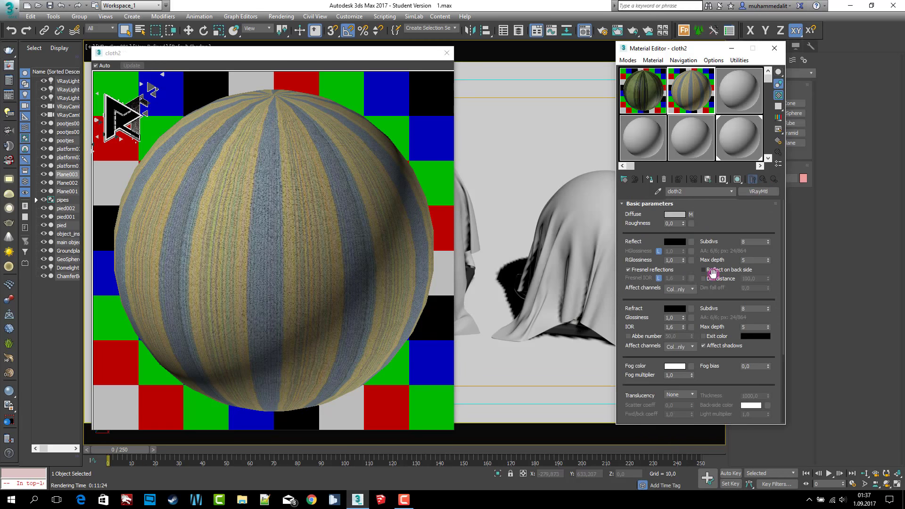
Set cloth2's reflection colour to grey 37 and reflection glossiness to 0,7
left_click(679, 243)
left_click(606, 169)
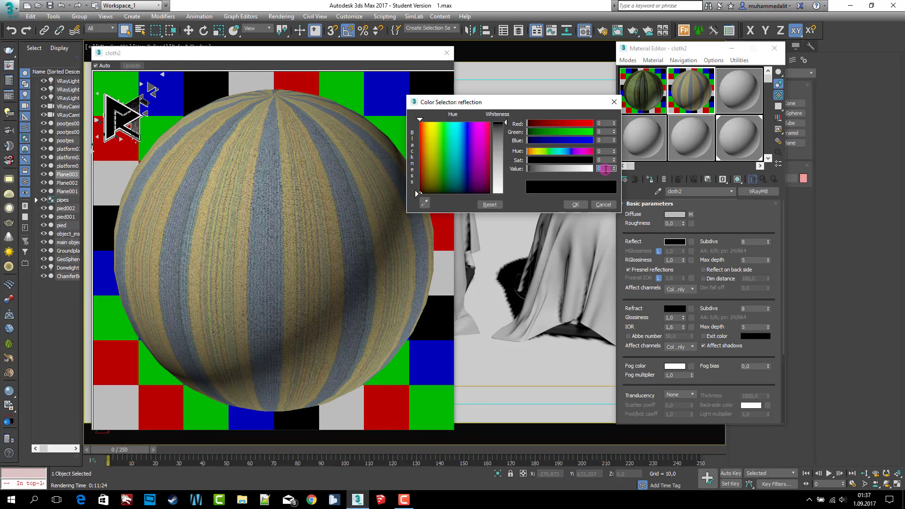
type("37")
key("Return")
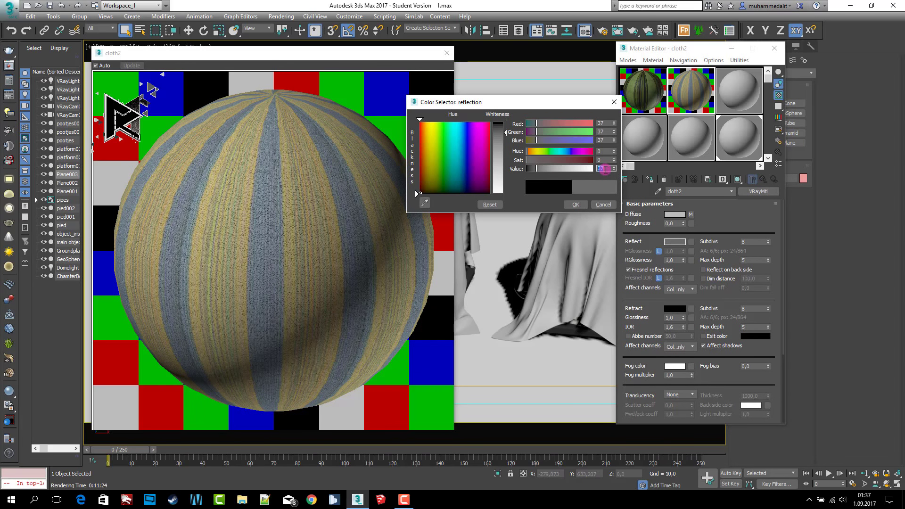
left_click(574, 204)
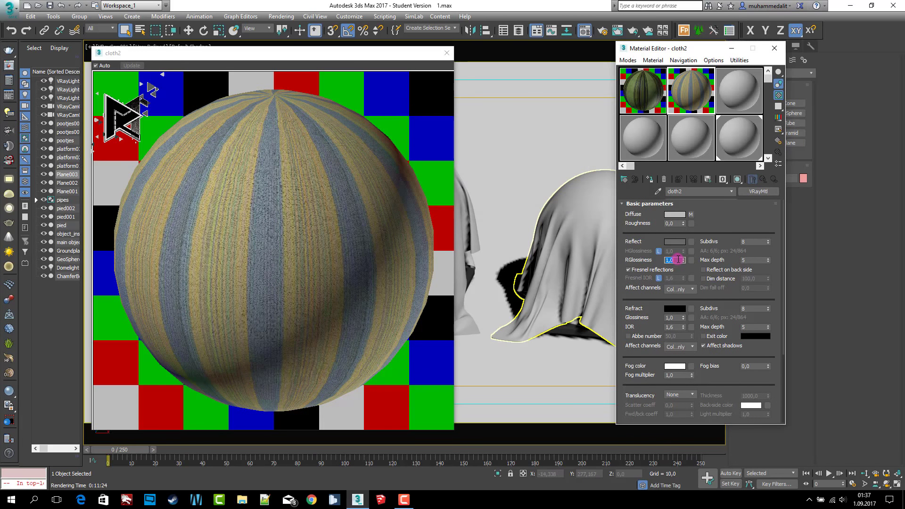
key("Return")
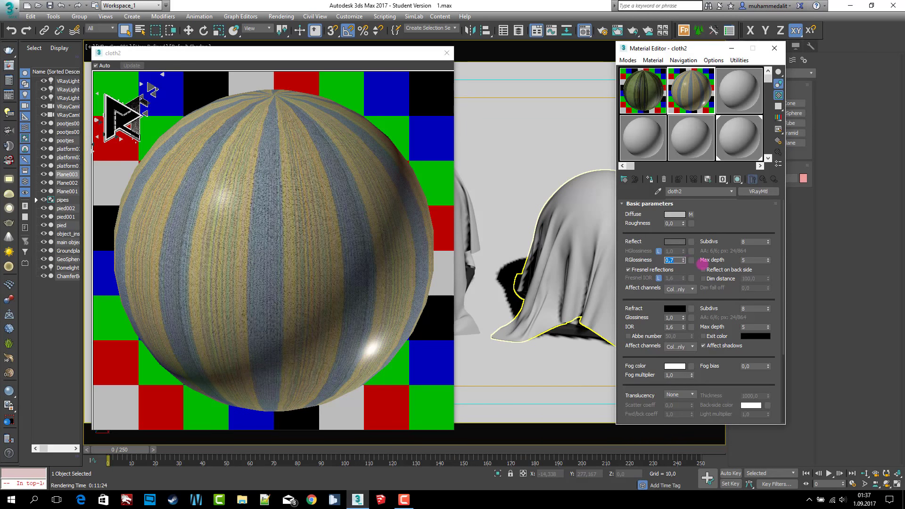
Set cloth2's reflection subdivisions to 25 and refraction IOR to 2,0
double_click(749, 242)
key("Return")
double_click(676, 326)
type("2")
key("Return")
scroll(723, 337, "down", 4)
Switch cloth2's BRDF to Ward, turn off Glossy Fresnel, and set Cutoff to 0,01
left_click(658, 356)
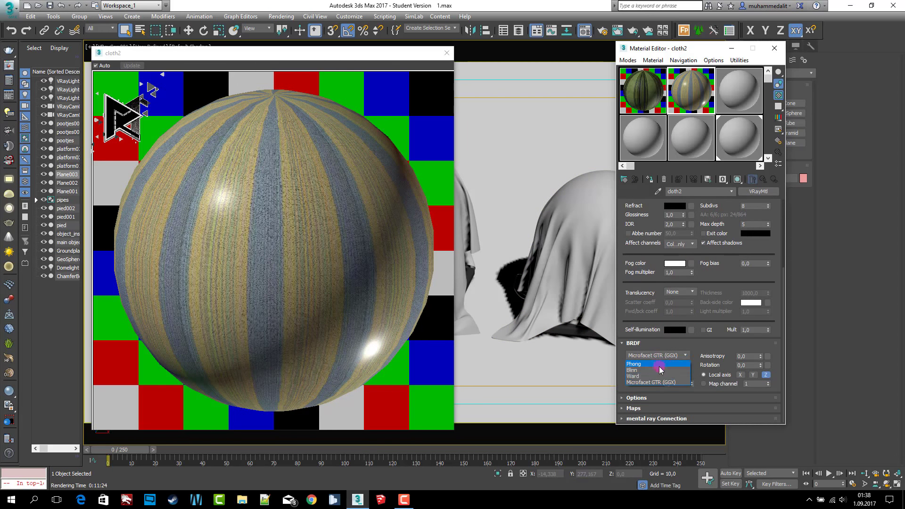
left_click(659, 377)
left_click(647, 398)
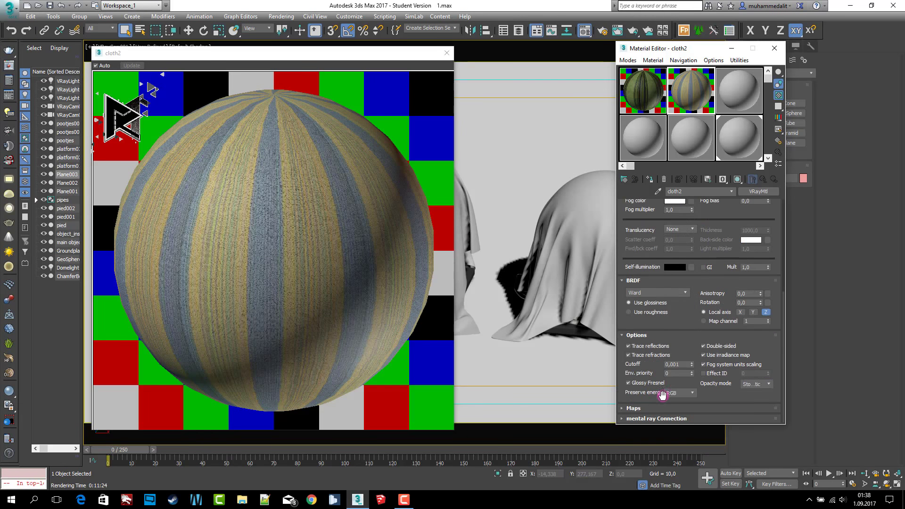
left_click(651, 385)
type("0,01")
key("Return")
left_click(658, 336)
Set cloth2's bump strength to 80 in the Maps rollout and add a bump map
left_click(657, 409)
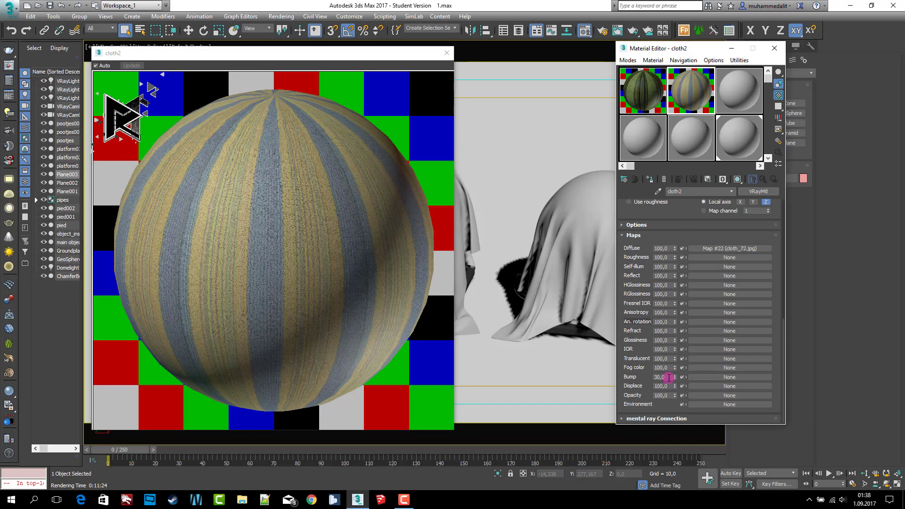
type("80")
key("Return")
left_click(657, 387)
type("5")
left_click(714, 375)
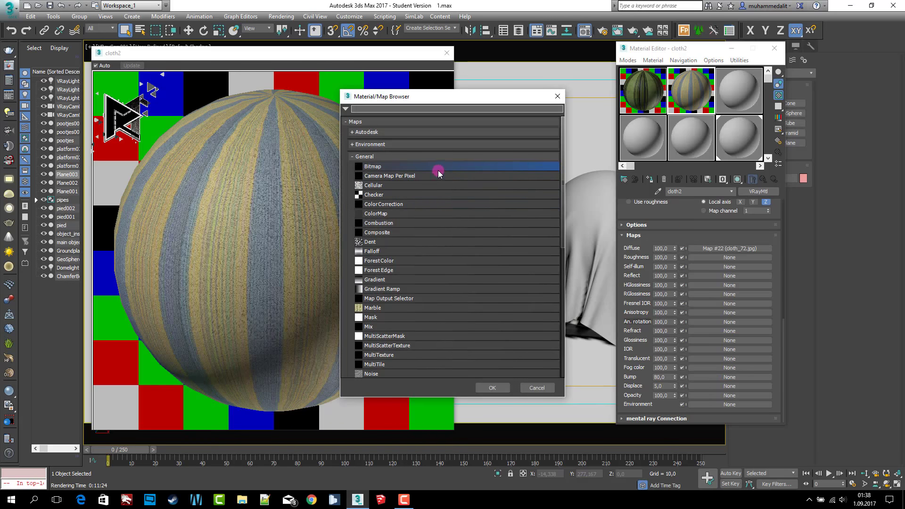
Load cloth_72_bump.jpg as cloth2's bump Bitmap
double_click(439, 168)
scroll(462, 224, "down", 5)
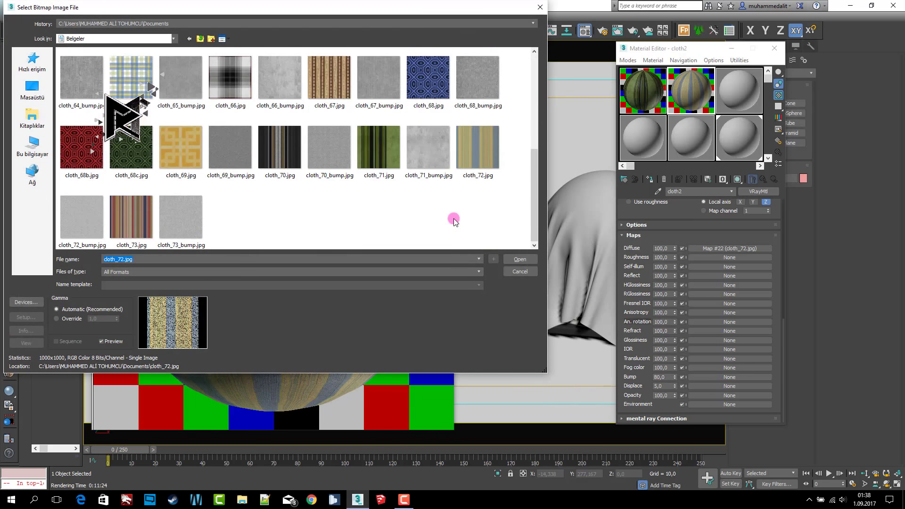
double_click(85, 231)
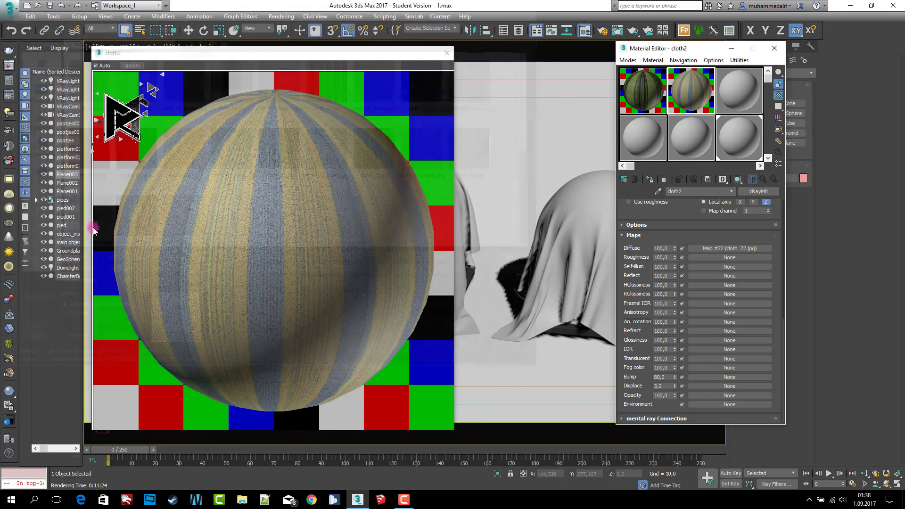
Tile the bump texture 5 by 5 with blur 0,5 and return to cloth2
left_click(694, 208)
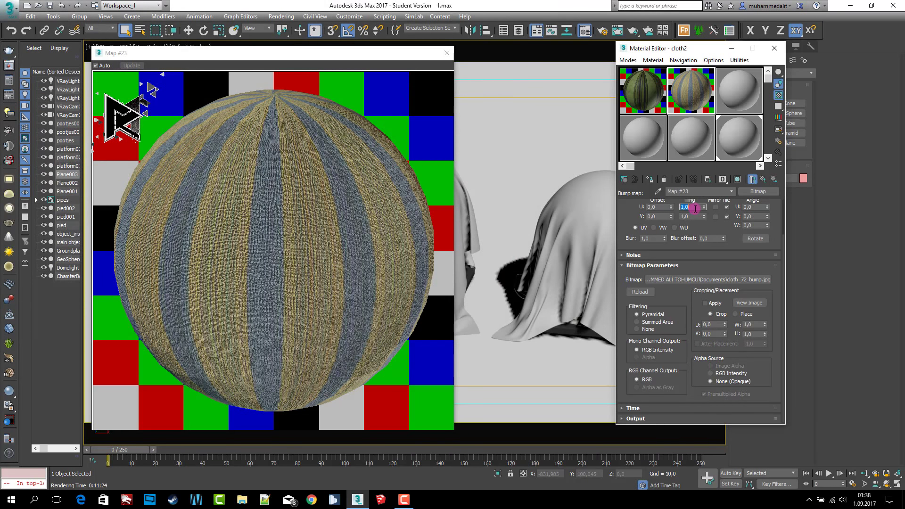
type("5")
key("Tab")
type("5")
type("5")
key("Return")
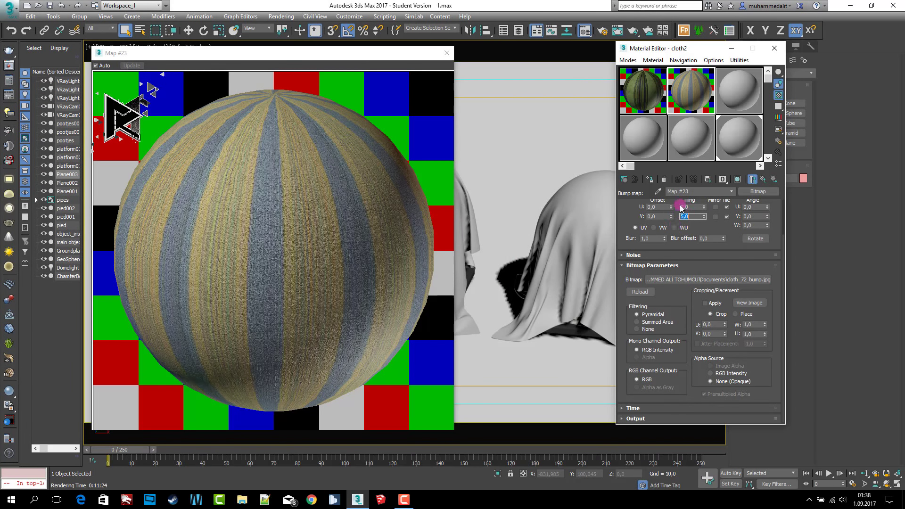
left_click(655, 239)
type("0,5")
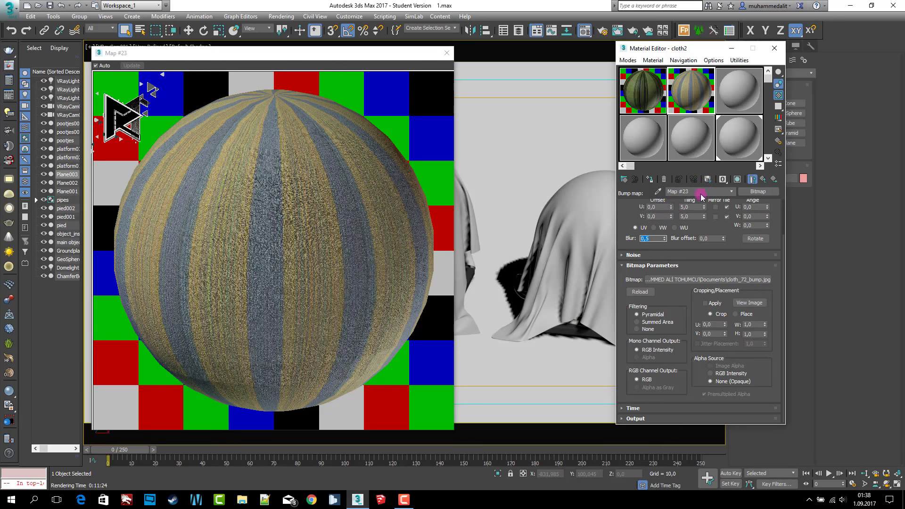
left_click(763, 180)
mouse_move(696, 335)
left_mouse_down()
mouse_move(711, 318)
mouse_move(722, 204)
mouse_move(681, 121)
mouse_move(699, 98)
mouse_move(723, 375)
left_mouse_up()
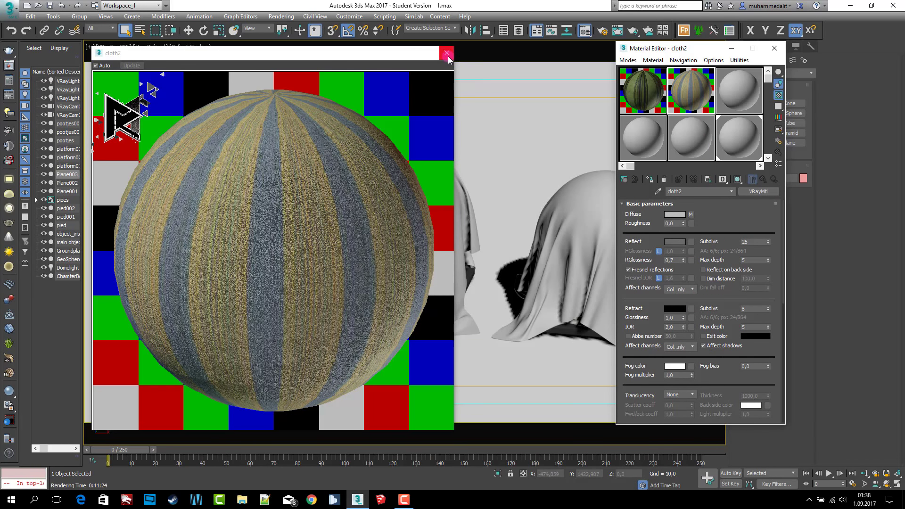
Turn a free material slot into a VRayMtl and name it cloth3
left_click(447, 53)
left_click(730, 93)
left_click(752, 189)
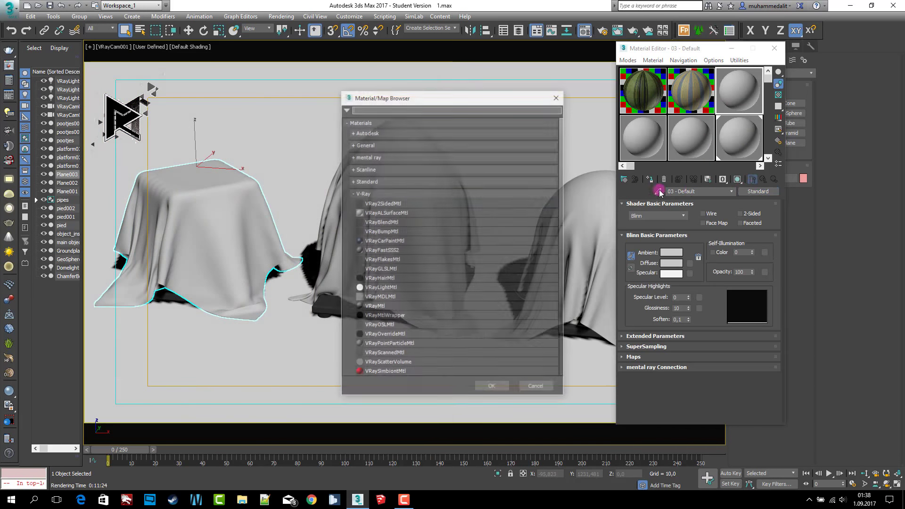
left_click(434, 306)
left_click(489, 388)
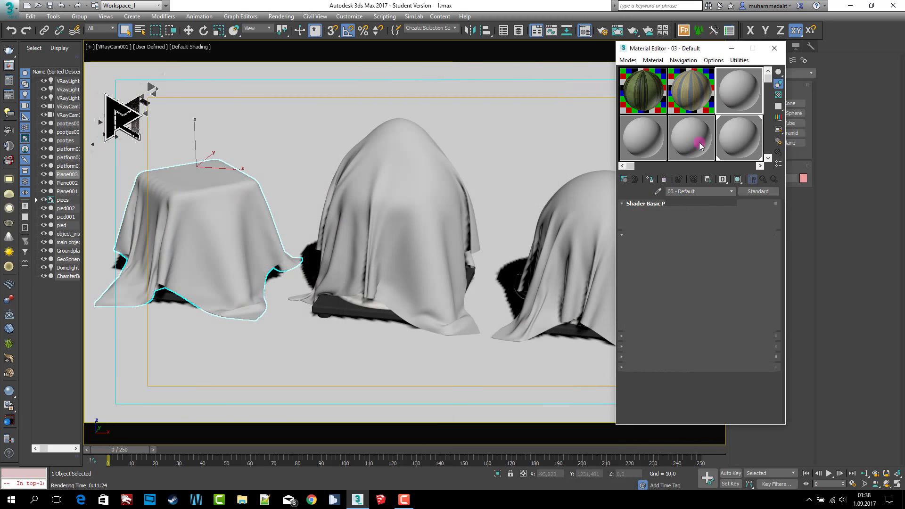
double_click(738, 89)
left_click_drag(703, 189, 626, 194)
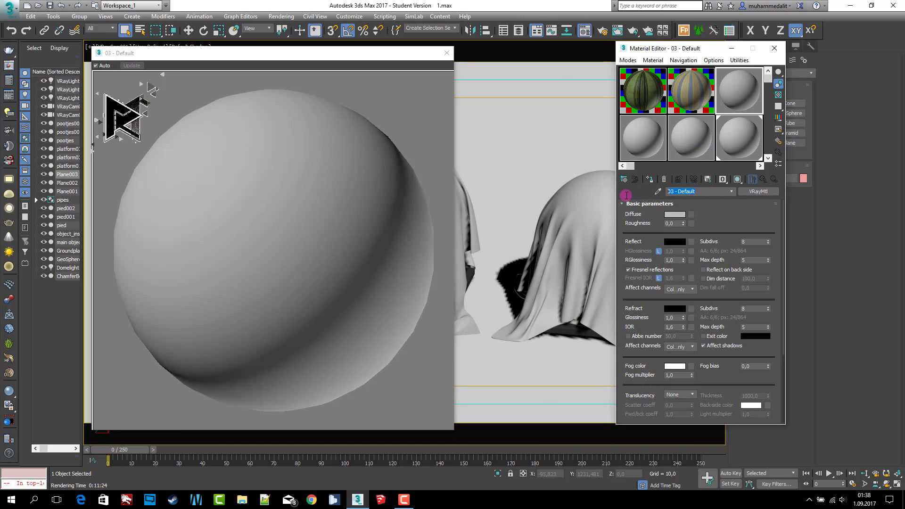
type("cloth3")
Assign a Bitmap of cloth_73.jpg as cloth3's diffuse map
left_click(691, 215)
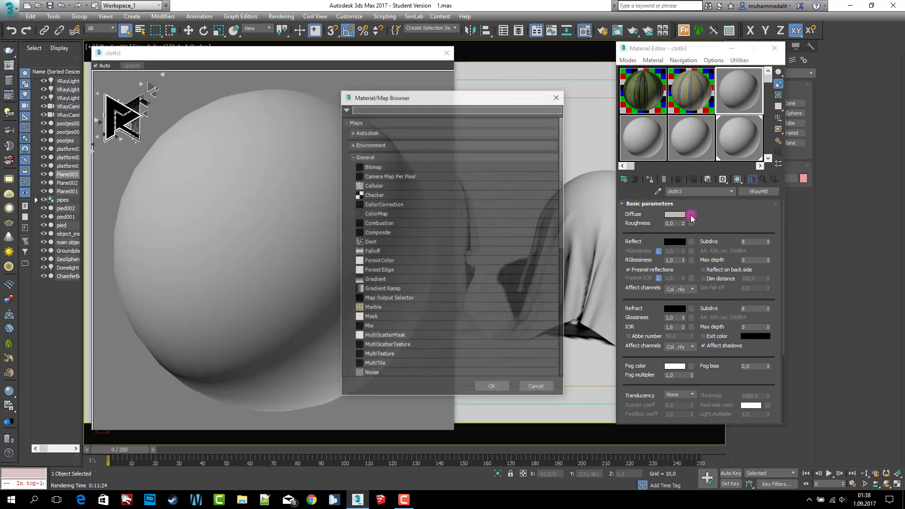
double_click(423, 166)
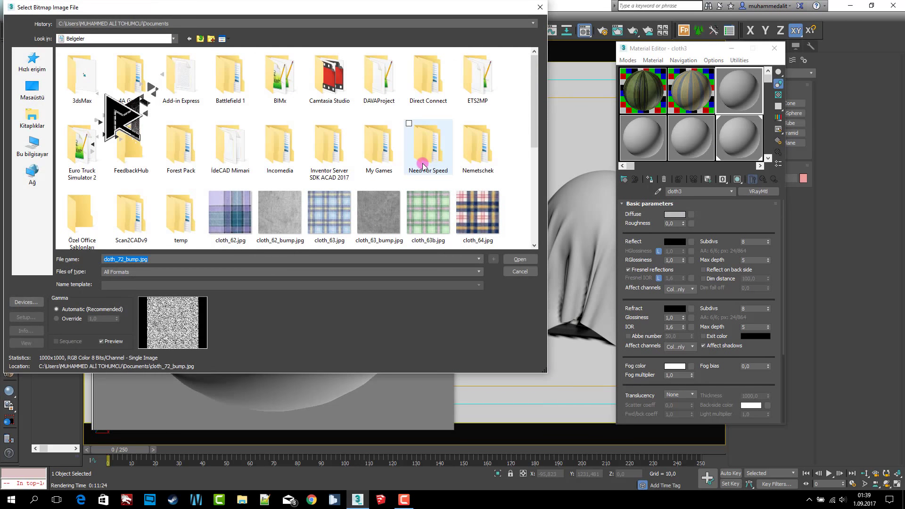
scroll(302, 214, "down", 3)
left_click(127, 213)
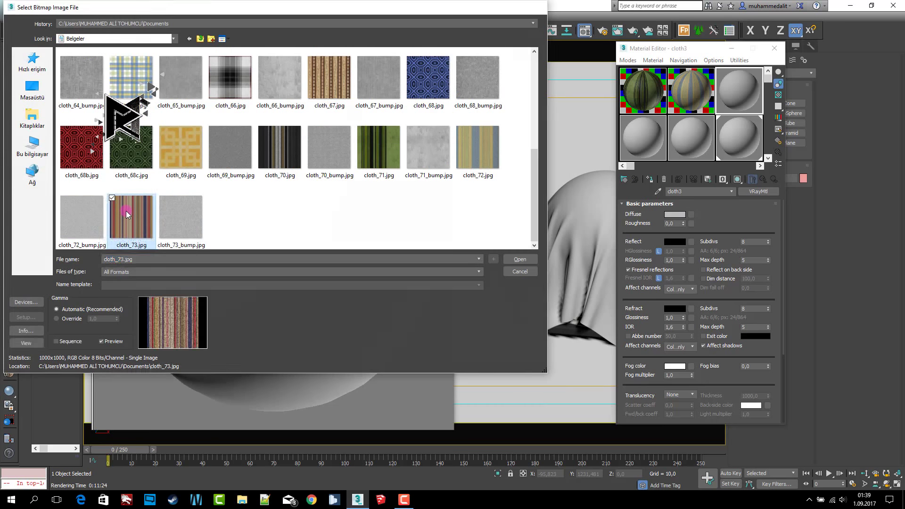
double_click(127, 214)
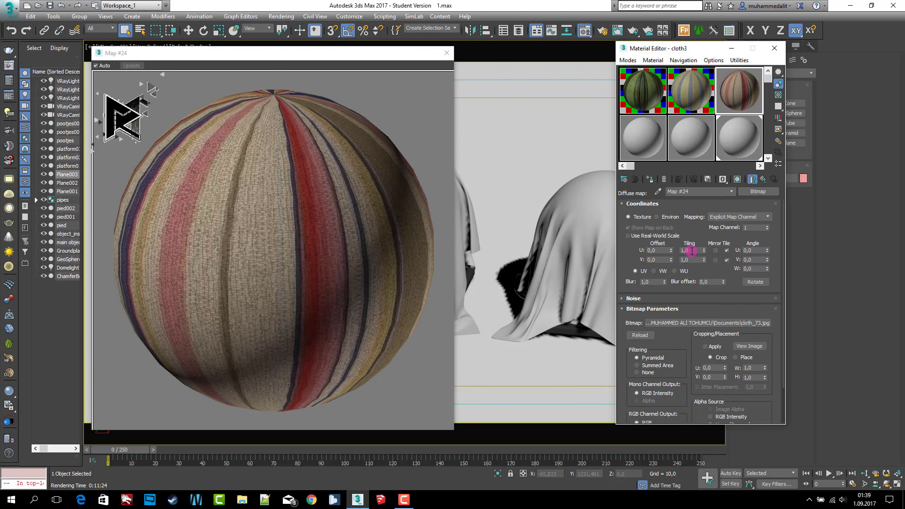
Tile the diffuse bitmap 5 by 5 with 0,5 blur and enable the sample background
type("5")
key("Tab")
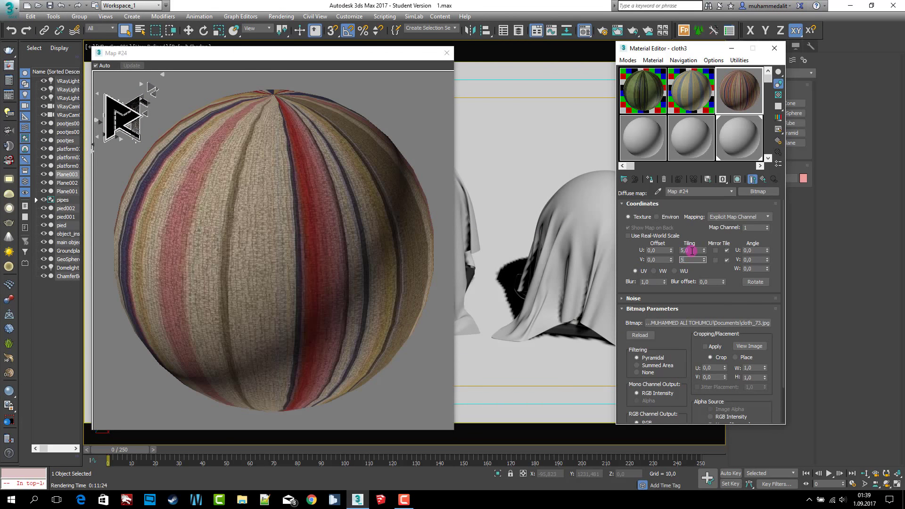
type("5")
key("Return")
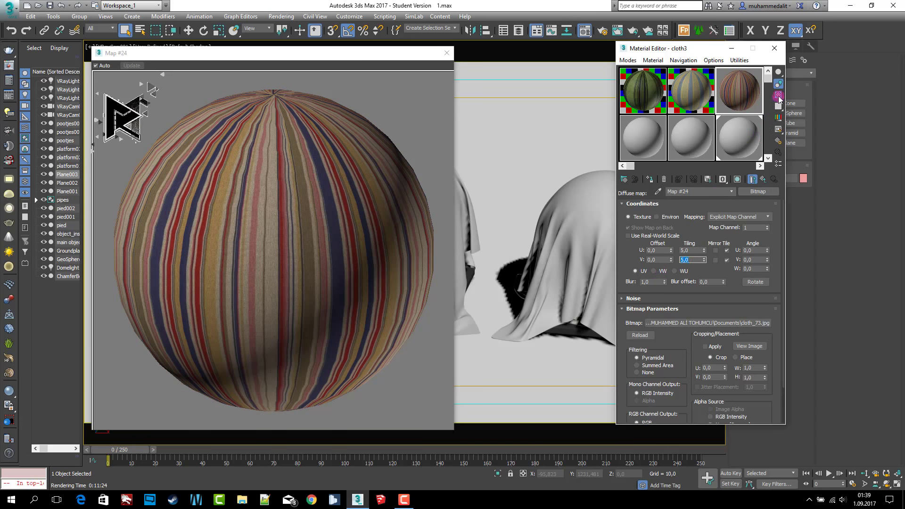
left_click(778, 95)
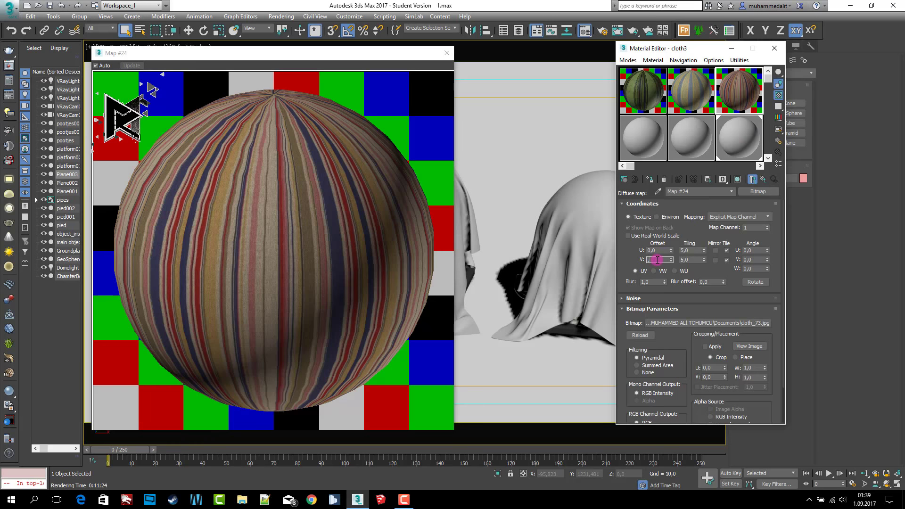
left_click(650, 282)
type("0,5")
left_click(753, 180)
Give cloth3 a dark grey reflection colour (value 37) and 0,7 reflection glossiness
left_click(674, 241)
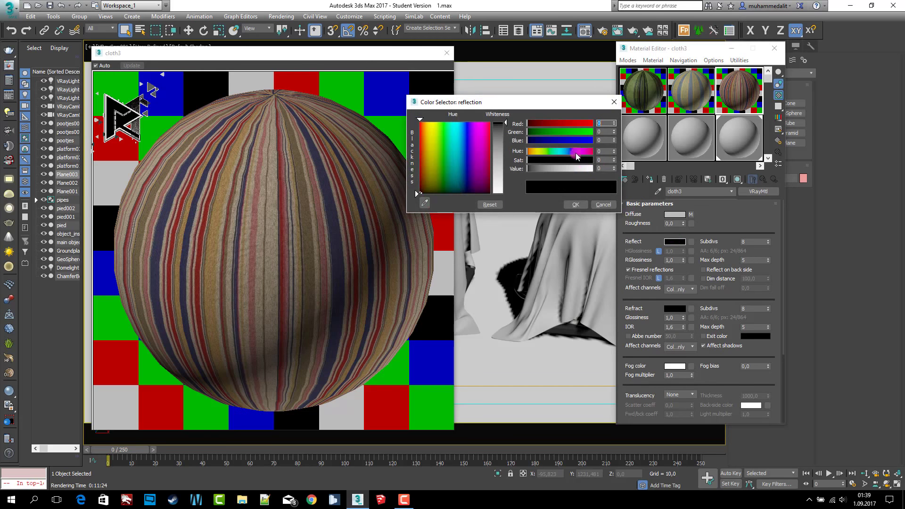
left_click(599, 168)
type("7")
key("Return")
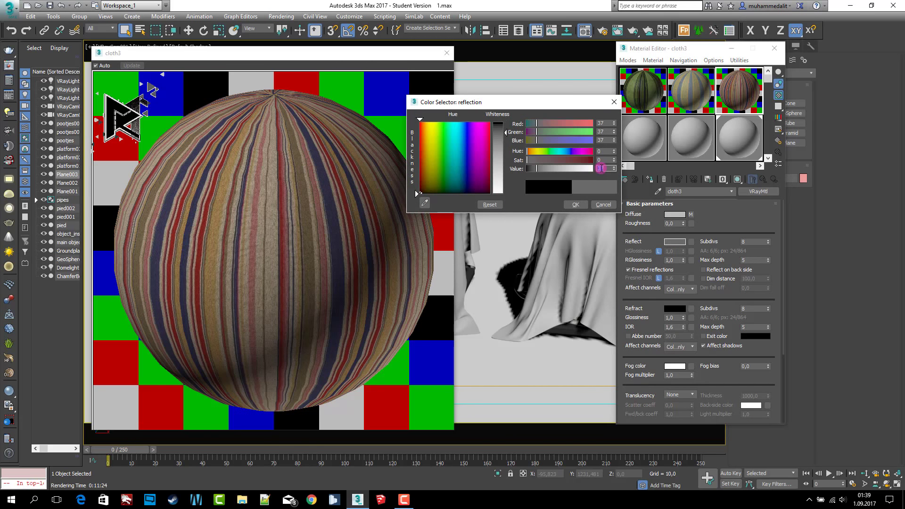
left_click(576, 204)
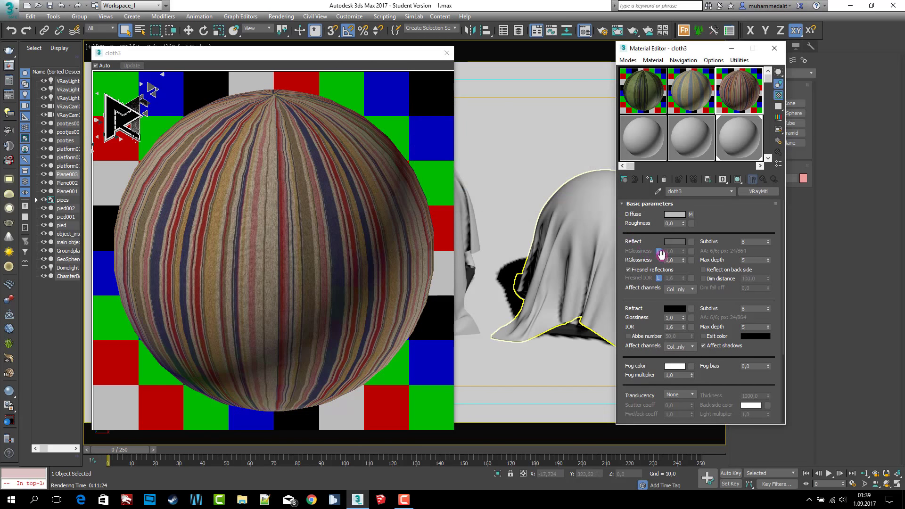
left_click(674, 260)
type("0,7")
key("Return")
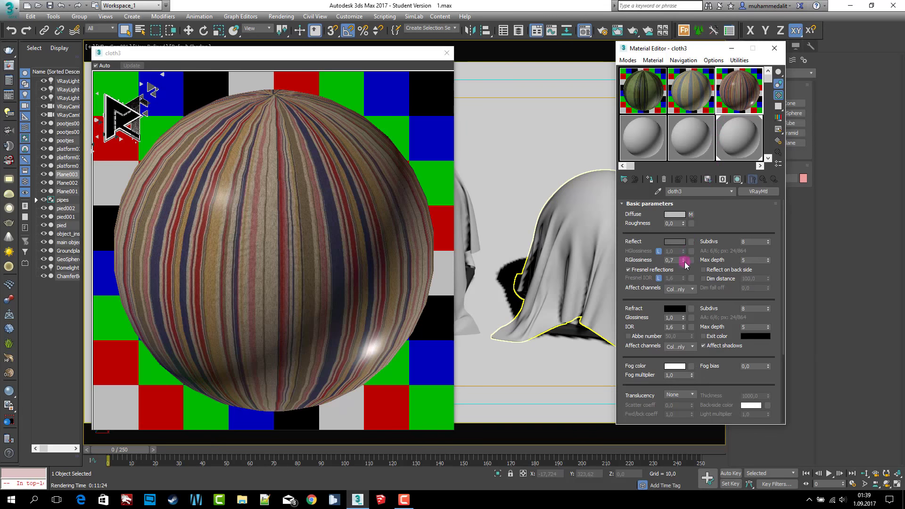
Set reflection subdivs to 25, IOR to 2,0, keep Ward BRDF, and disable fog system units scaling
left_click(748, 242)
type("25")
left_click(670, 328)
type("2")
key("Return")
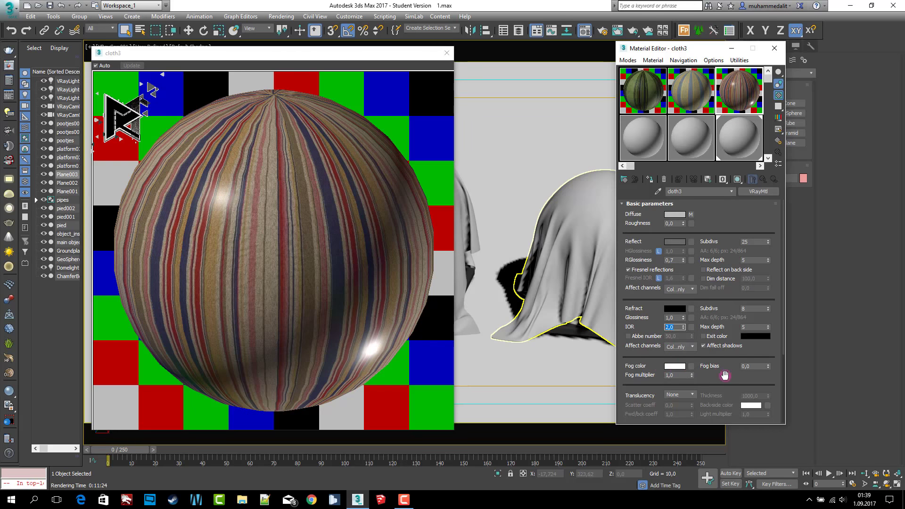
scroll(725, 375, "down", 4)
left_click(670, 355)
left_click(659, 377)
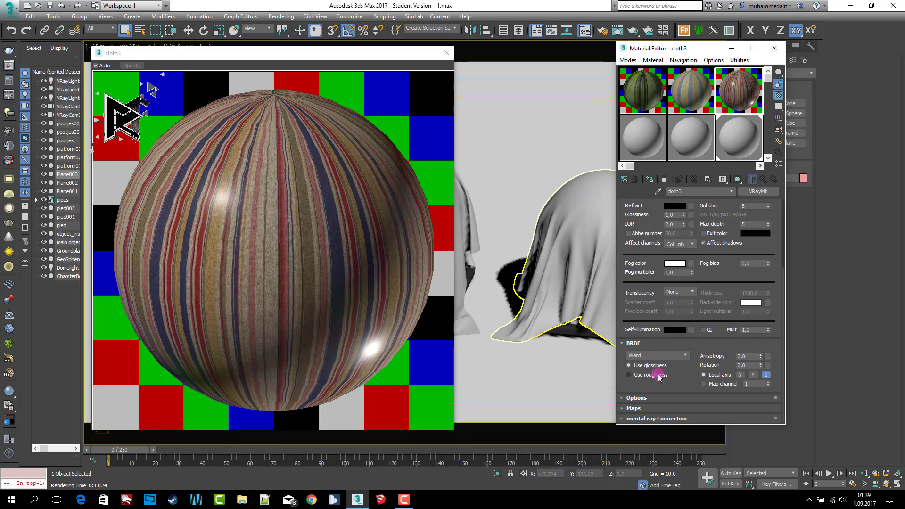
left_click(660, 398)
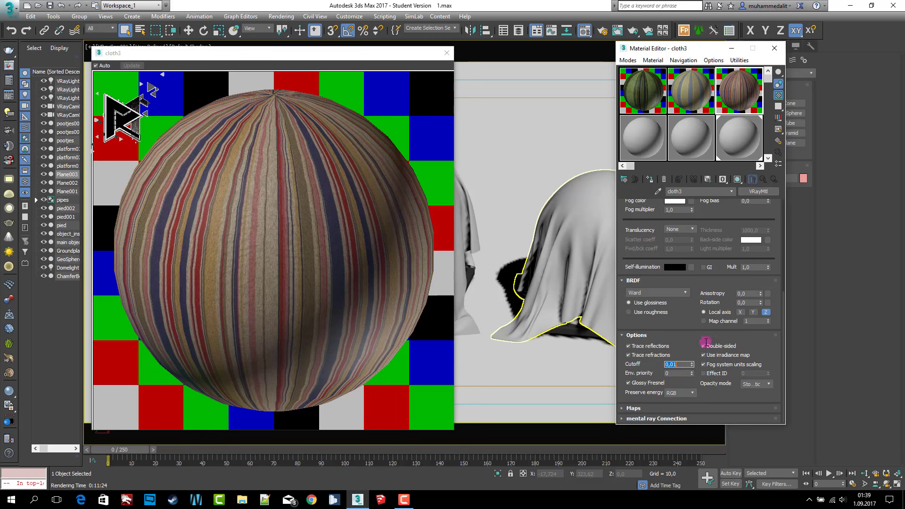
left_click(724, 366)
Set cloth3's bump strength to 80 and load cloth_73_bump.jpg as its bump bitmap
left_click(663, 335)
left_click(659, 408)
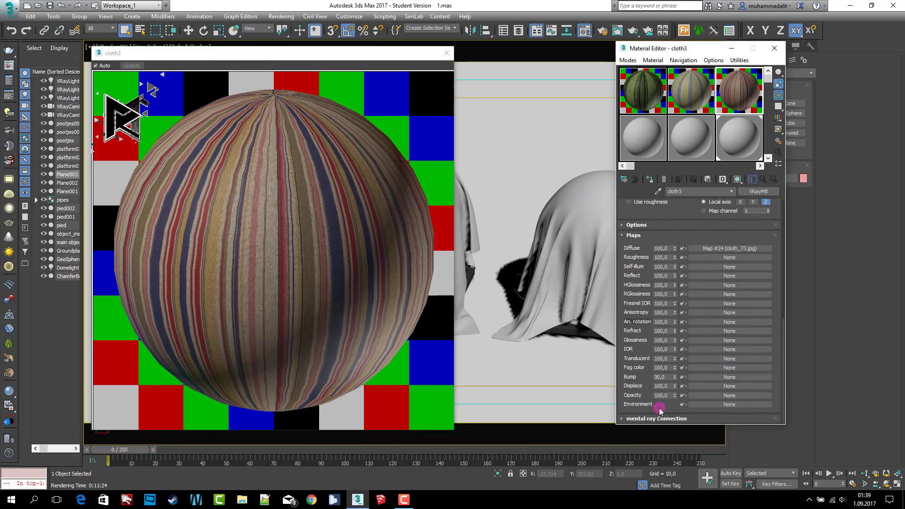
double_click(660, 376)
type("80")
type("5")
left_click(707, 376)
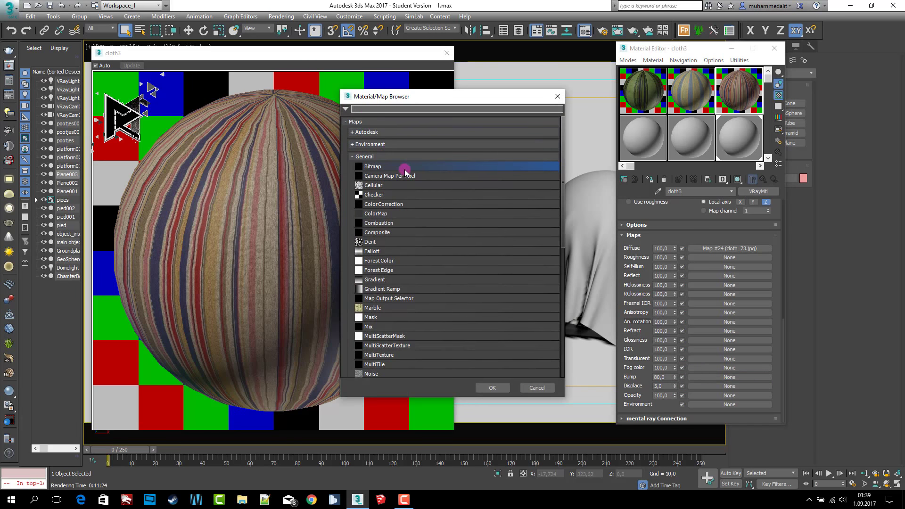
double_click(405, 167)
double_click(178, 222)
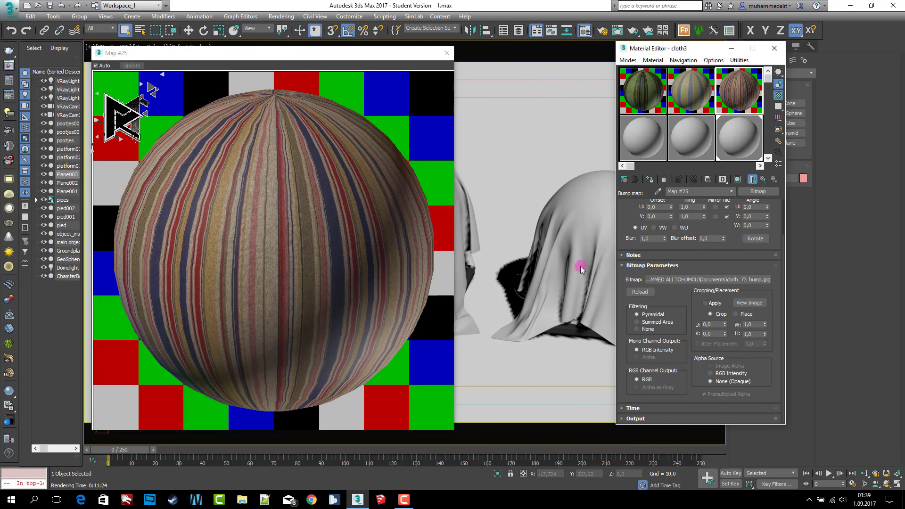
Tile the bump bitmap 5 by 5 with 0,5 blur and return to the cloth3 material
type("5")
key("Tab")
type("5")
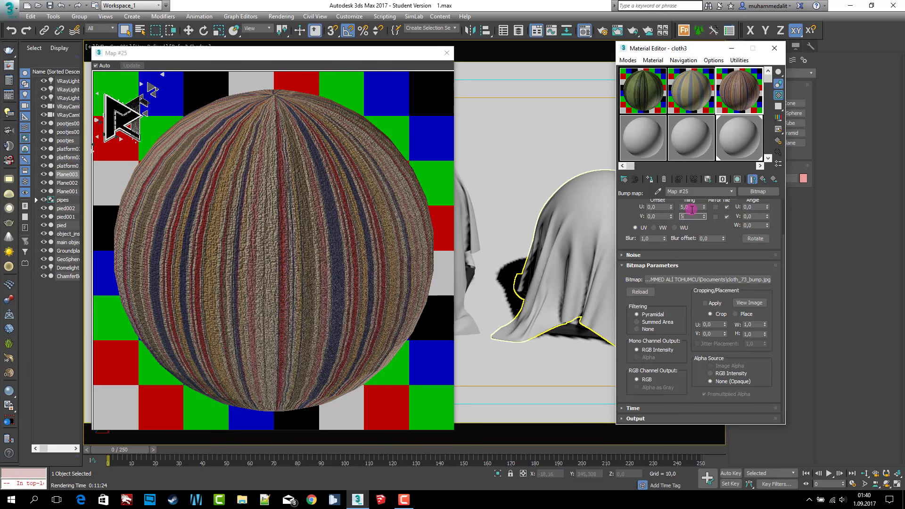
key("Return")
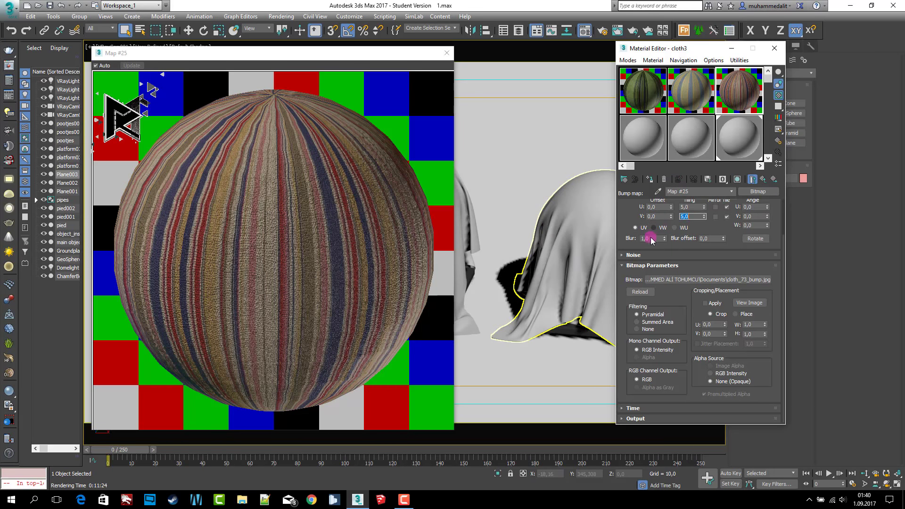
left_click(654, 239)
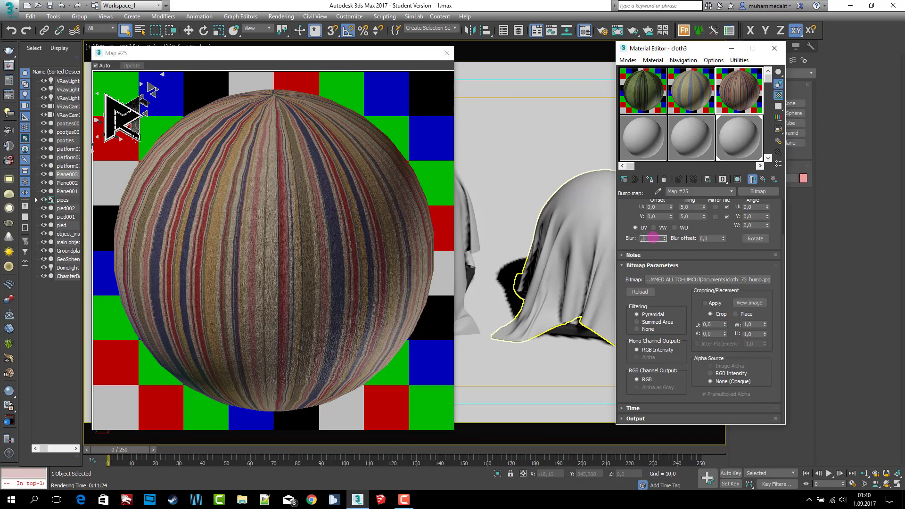
type("0,5")
key("Return")
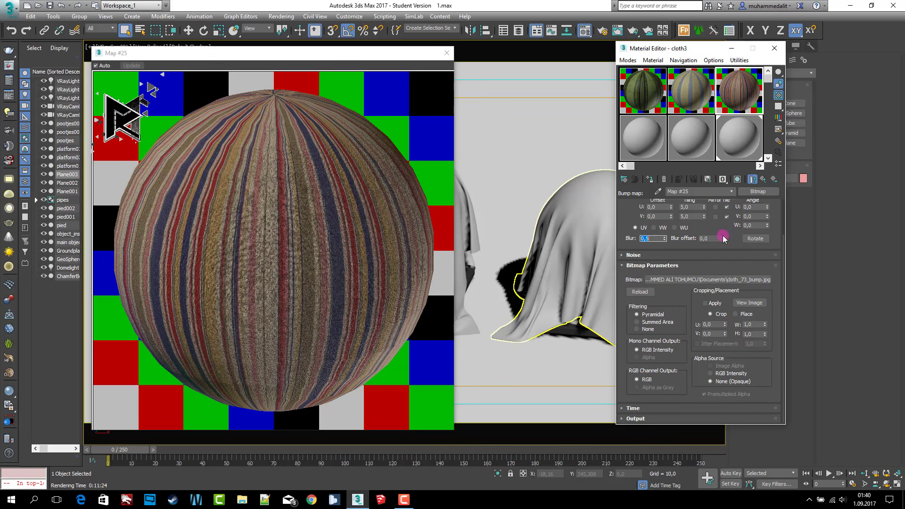
left_click(763, 179)
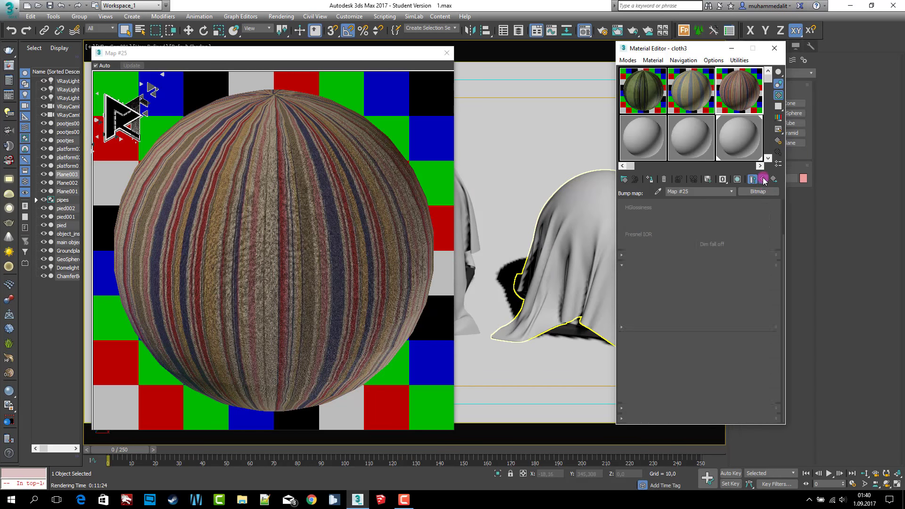
Assign cloth1 to the left draped cloth and show its texture in the viewport
left_click(447, 53)
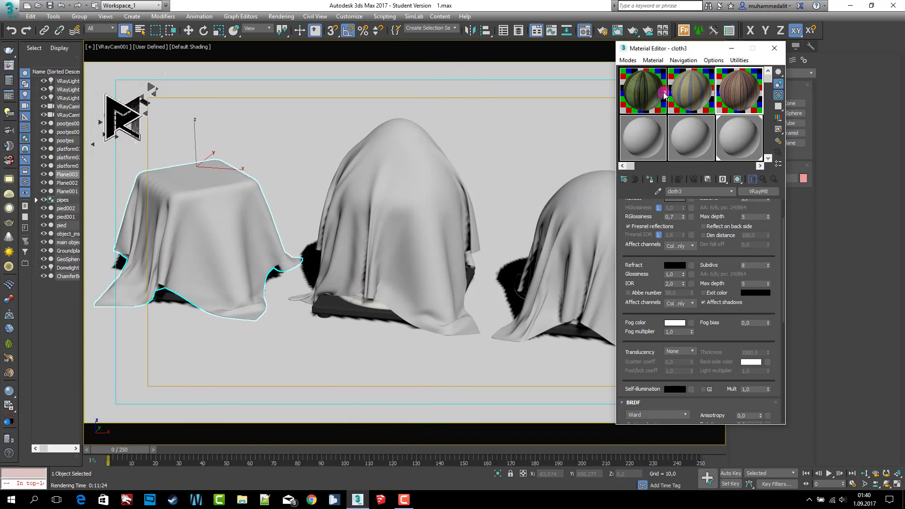
left_click(662, 93)
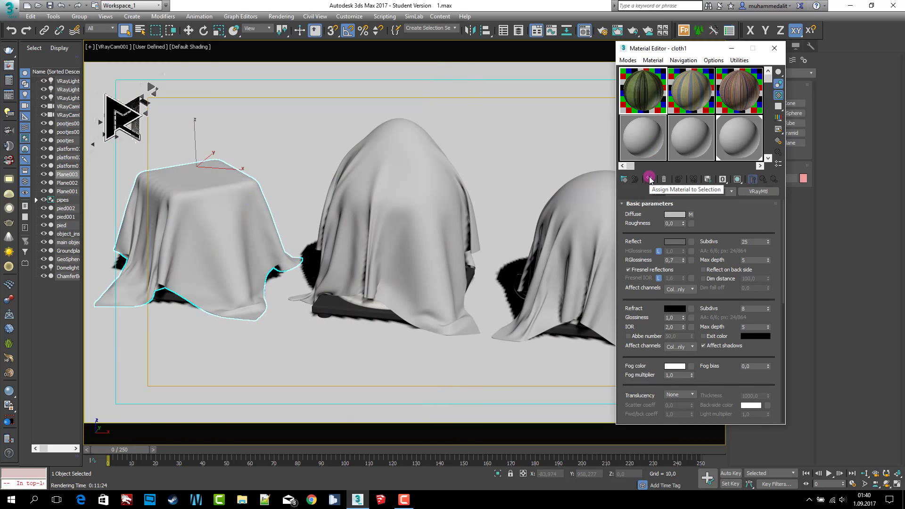
left_click(649, 179)
left_click(388, 212)
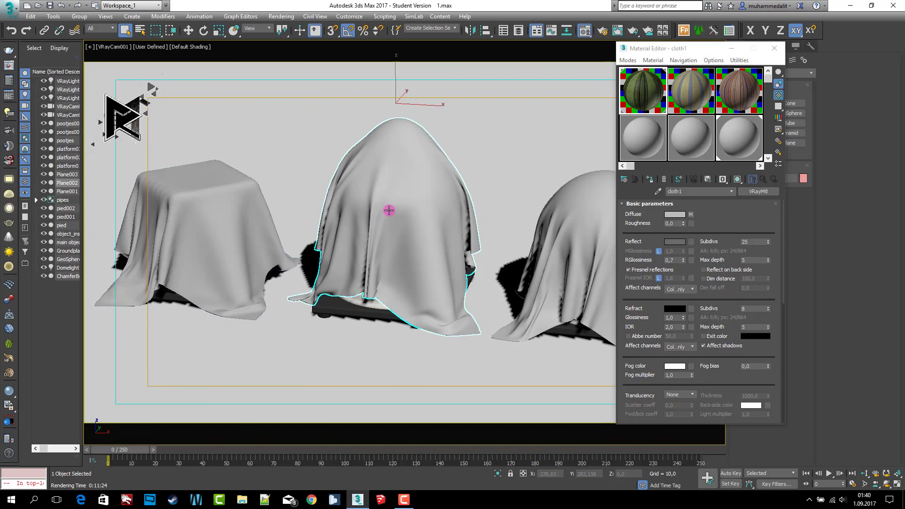
left_click(653, 105)
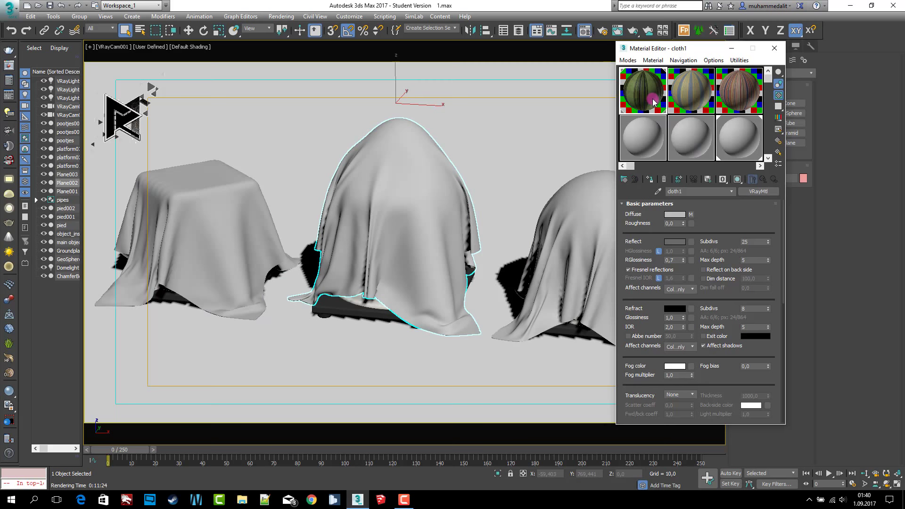
left_click(737, 180)
Assign cloth2 to the middle cloth and cloth3 to the right cloth, then close the Material Editor
left_click(424, 196)
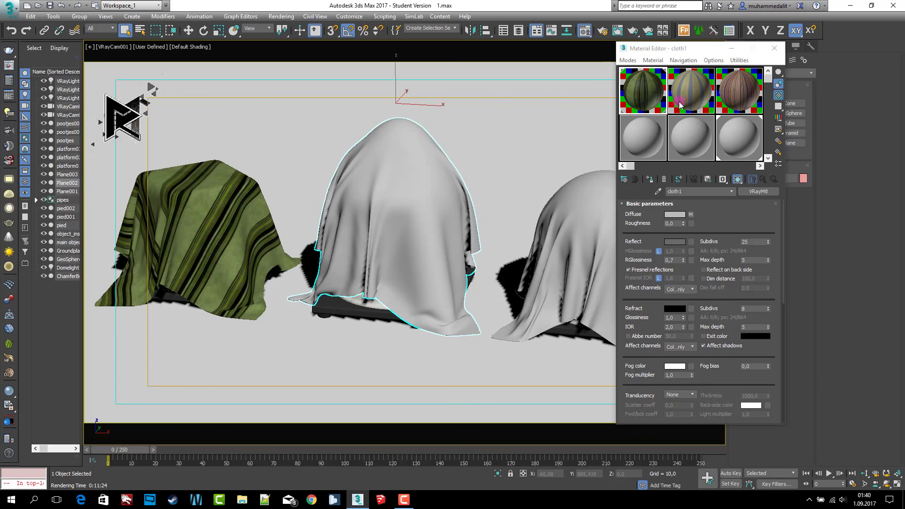
left_click(712, 100)
left_click(650, 179)
left_click(585, 217)
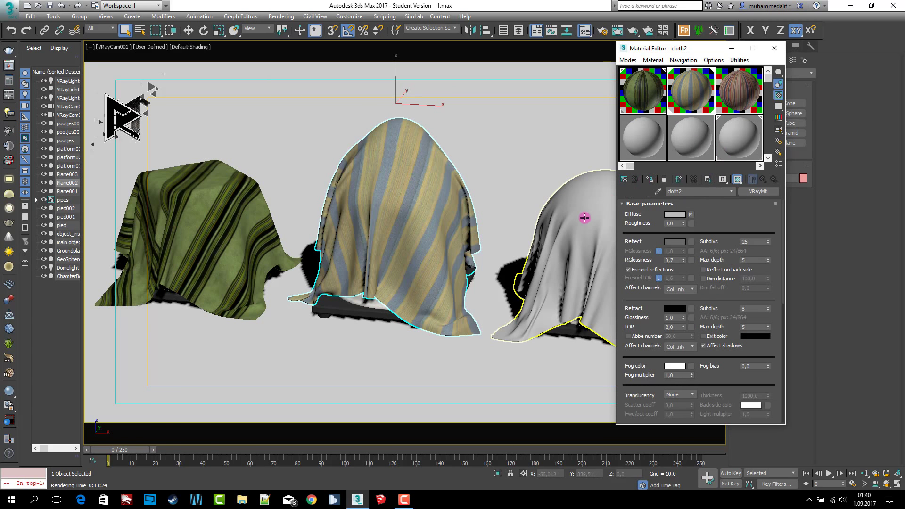
left_click(736, 104)
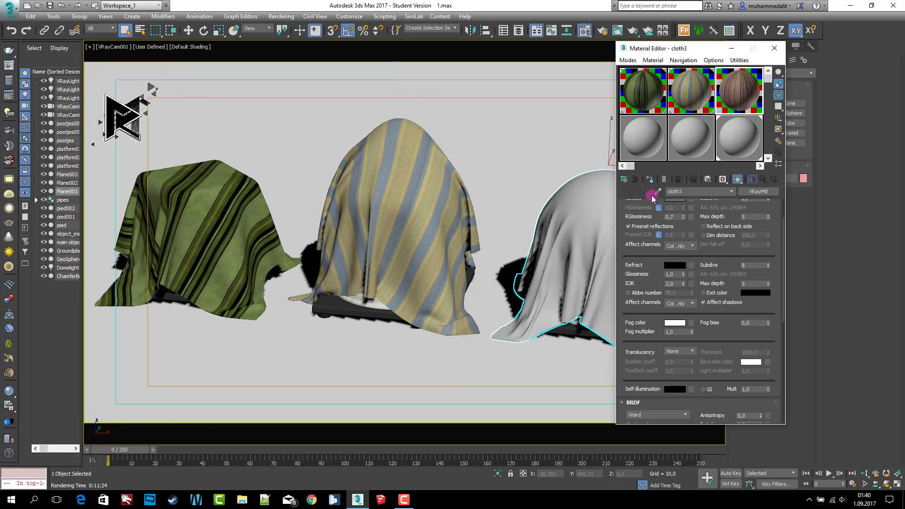
left_click(650, 180)
left_click(774, 47)
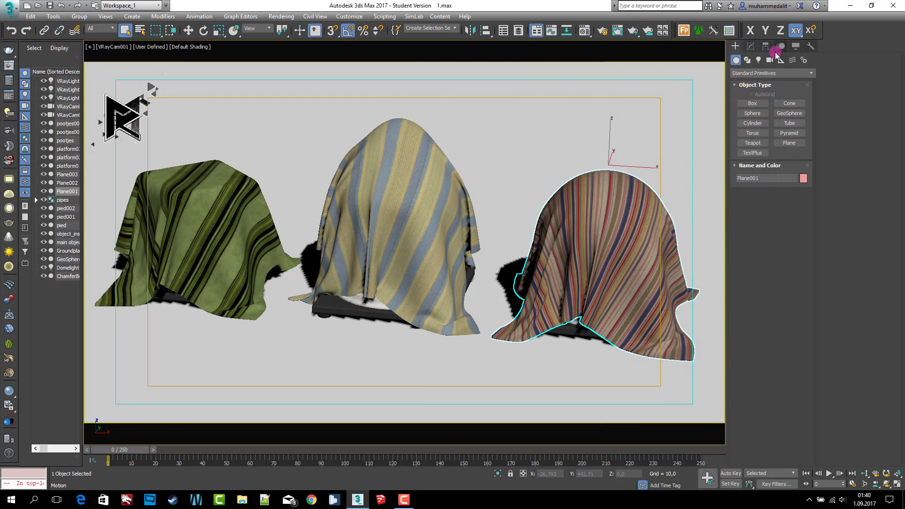
Review the V-Ray tab's frame buffer, global switches, image sampler, filter and bucket sampler rollouts
left_click(609, 34)
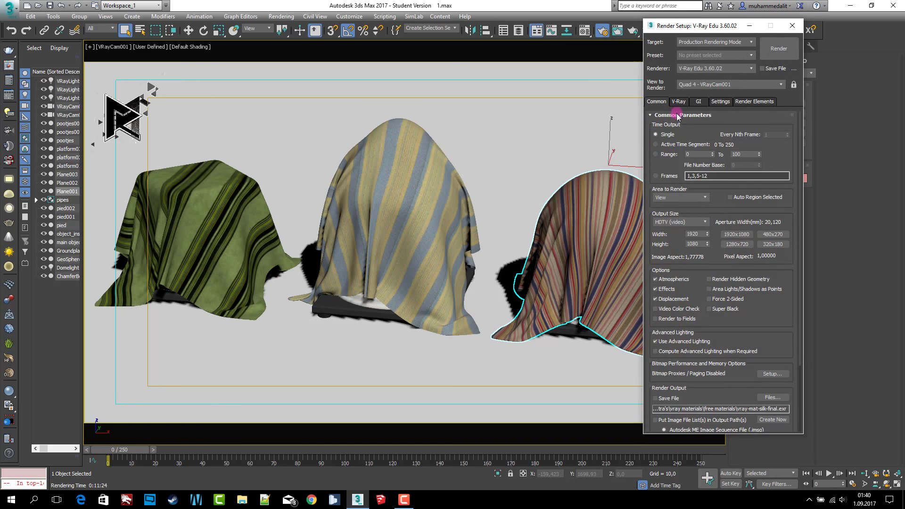
left_click(680, 101)
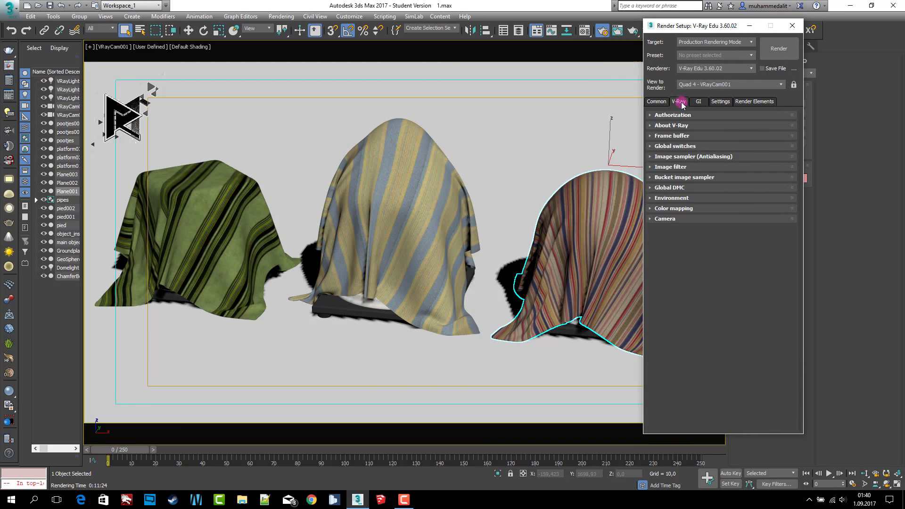
left_click(685, 136)
left_click(685, 136)
left_click(690, 147)
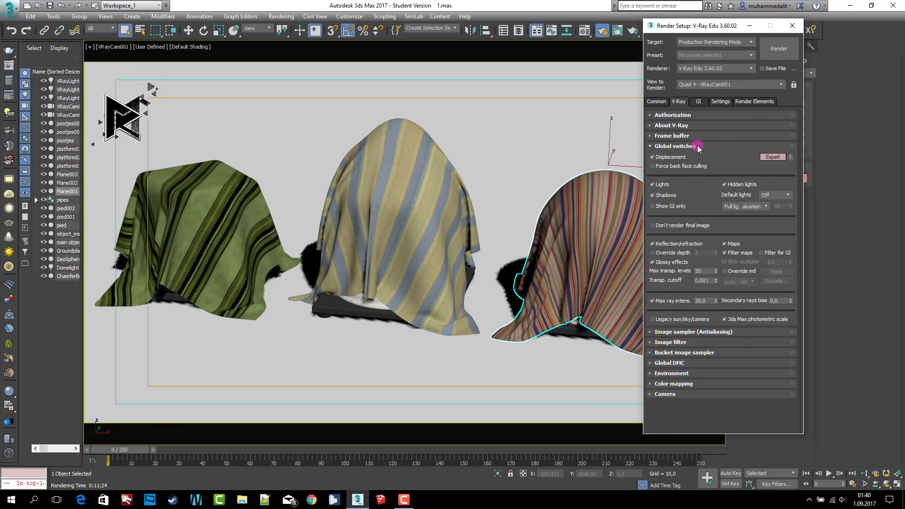
left_click(689, 146)
left_click(697, 156)
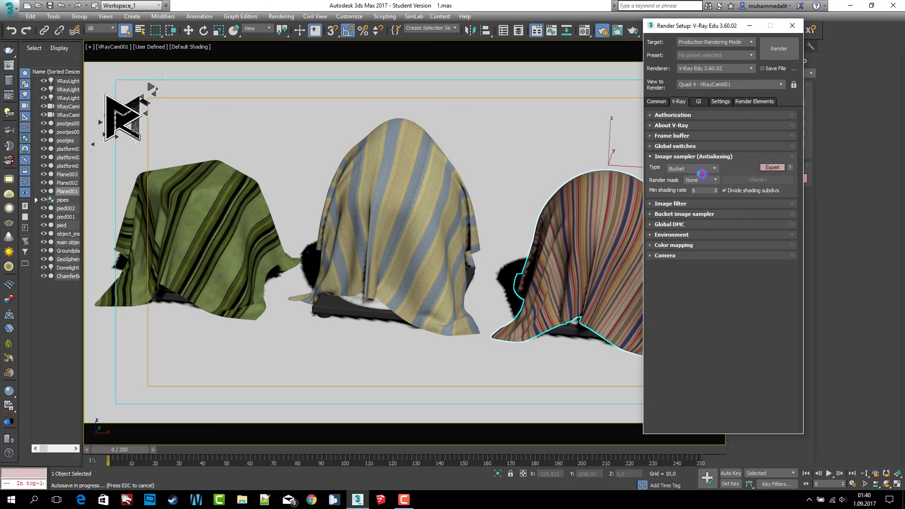
left_click(701, 157)
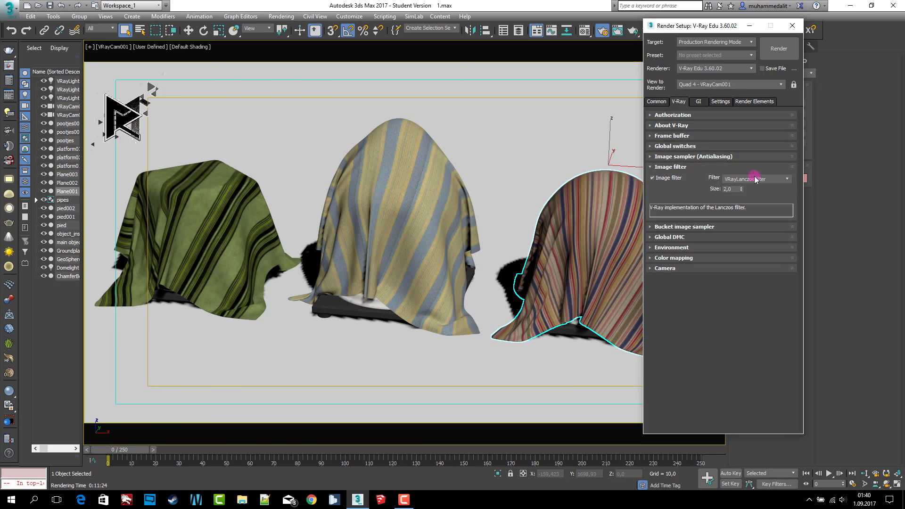
left_click(702, 167)
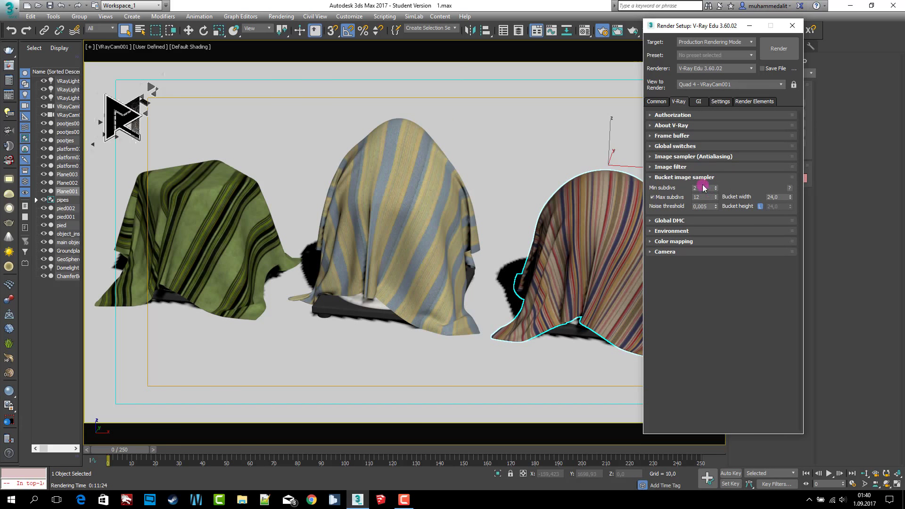
key("Tab")
key("Tab")
key("Tab")
Set the Global DMC subdivs multiplier to 1,5 and check the environment and Linear multiply color mapping
left_click(732, 178)
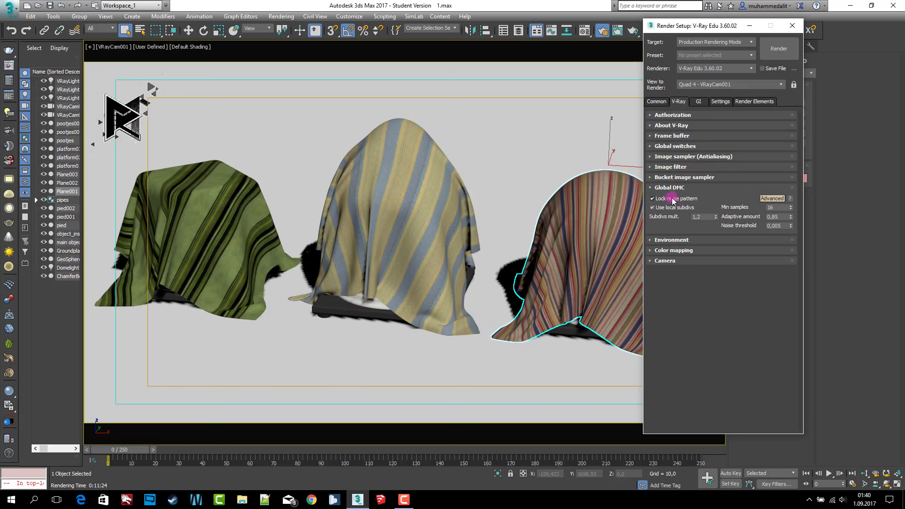
left_click(706, 216)
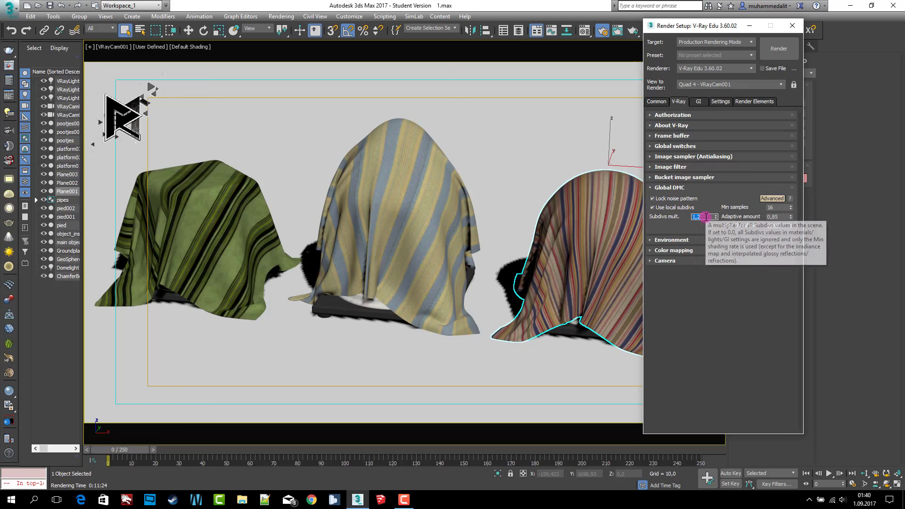
type("1,5")
left_click(708, 188)
left_click(708, 195)
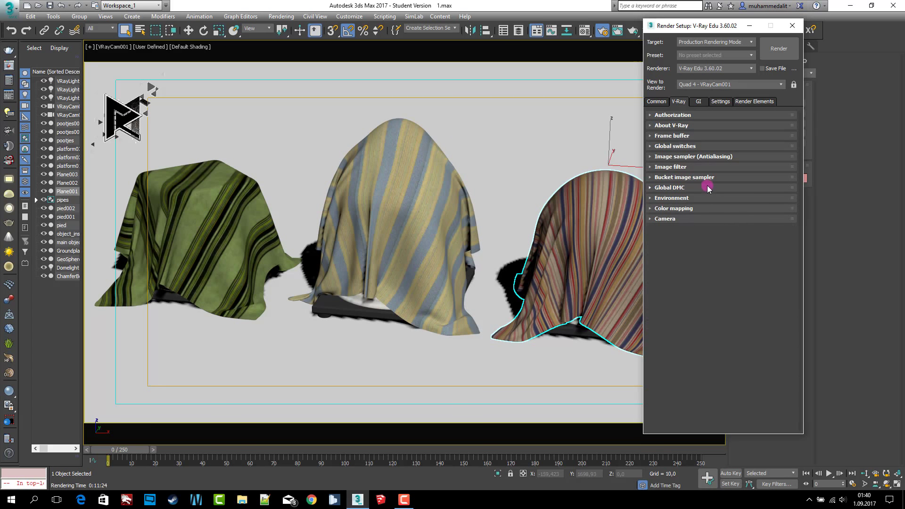
left_click(667, 187)
double_click(681, 198)
left_click(681, 199)
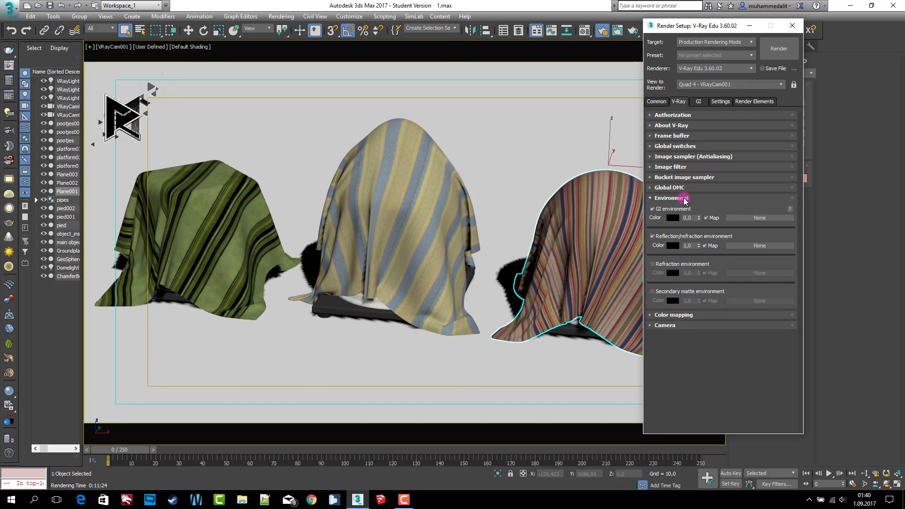
left_click(684, 198)
left_click(683, 209)
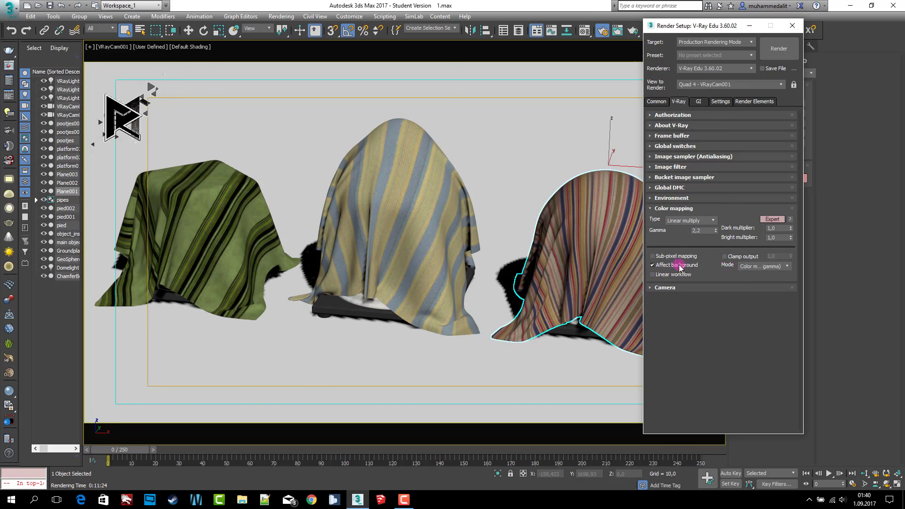
Review the GI tab's global illumination, brute force and light cache rollouts
left_click(679, 208)
left_click(699, 101)
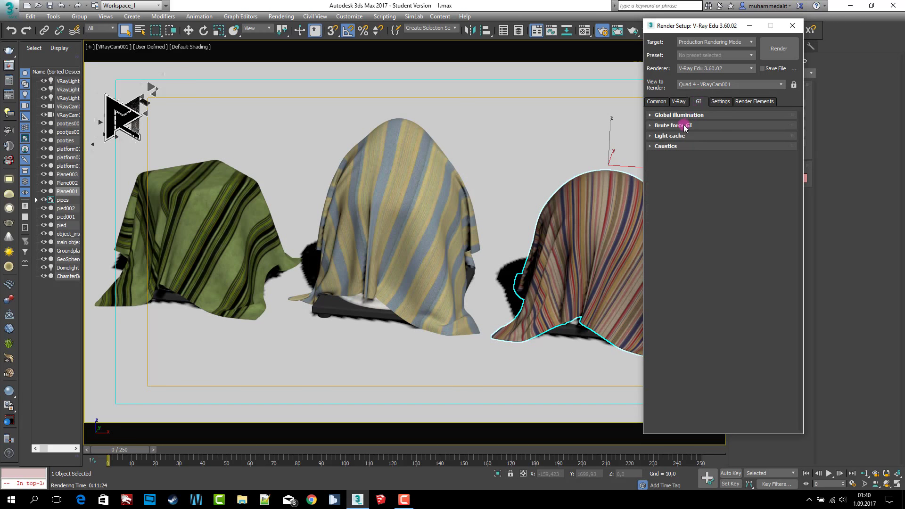
left_click(683, 116)
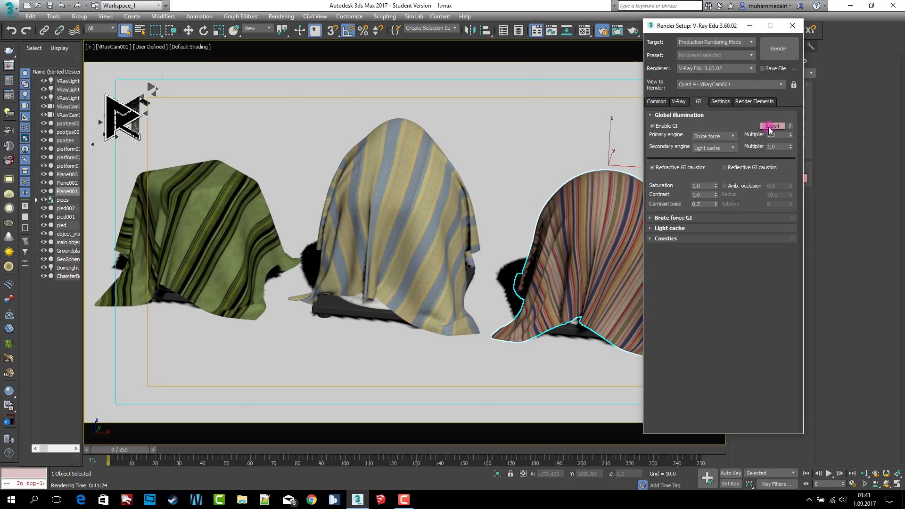
left_click(687, 116)
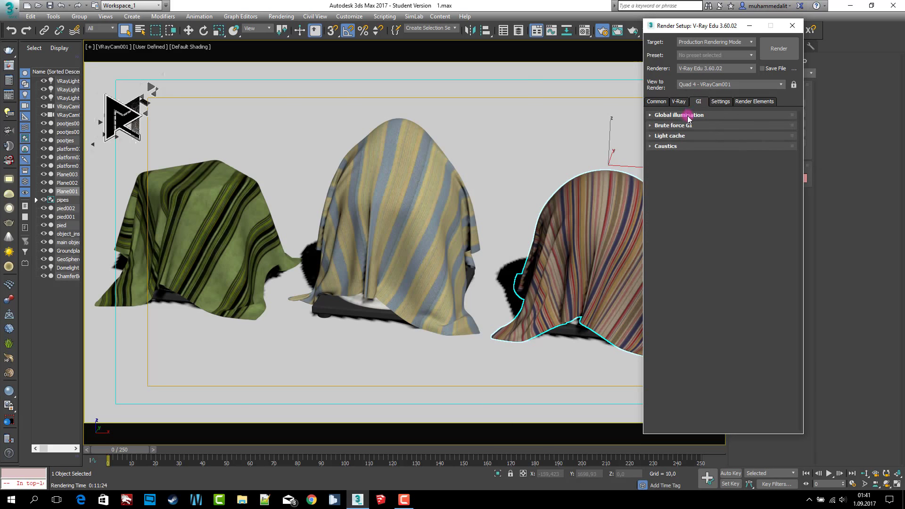
left_click(702, 126)
left_click(700, 137)
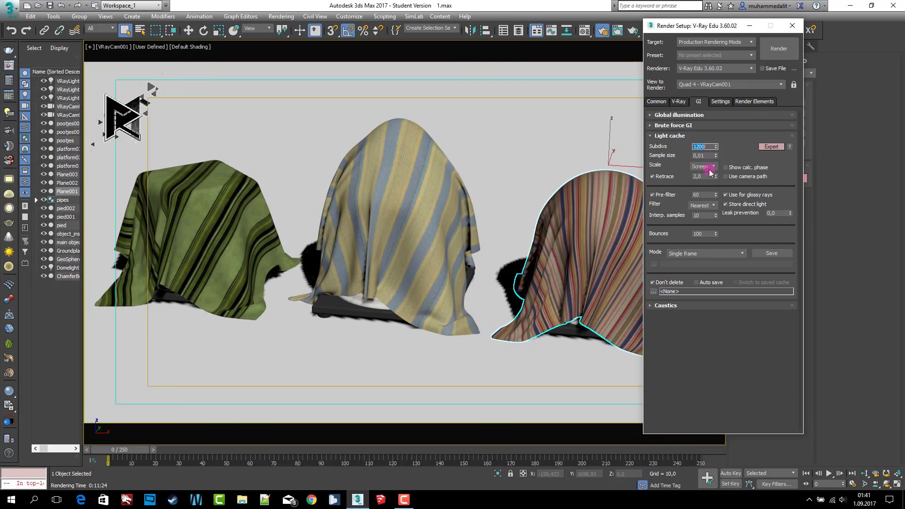
left_click(704, 136)
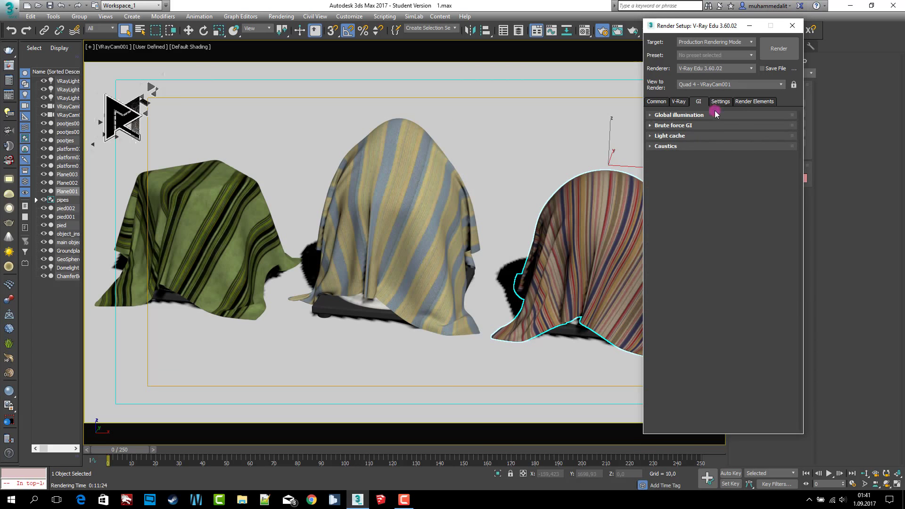
Check the System rollout's expert options (dynamic memory 50000 MB), then view the render elements list
left_click(720, 101)
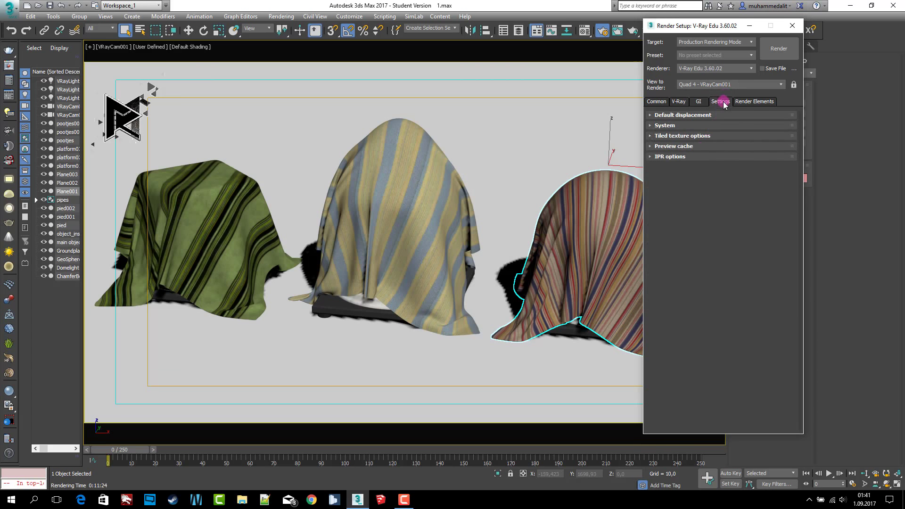
left_click(692, 125)
left_click(768, 136)
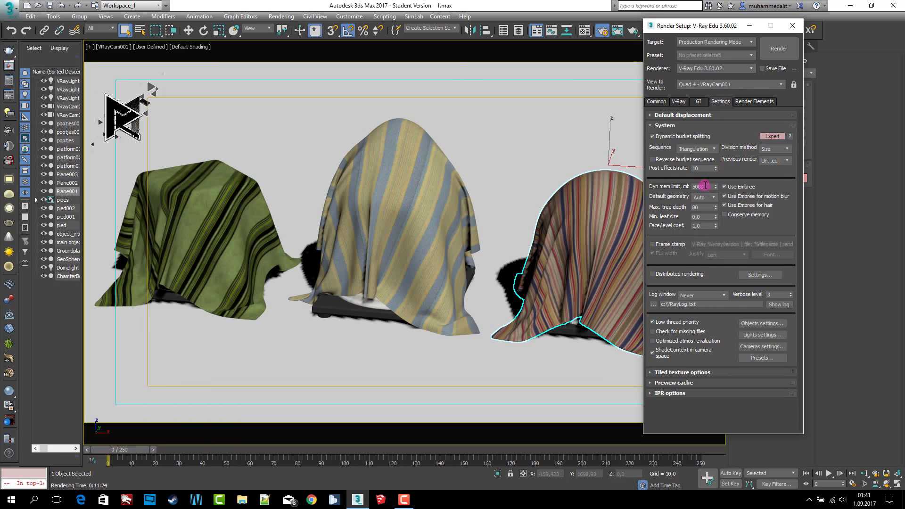
left_click(701, 207)
left_click(690, 125)
left_click(692, 125)
left_click(754, 102)
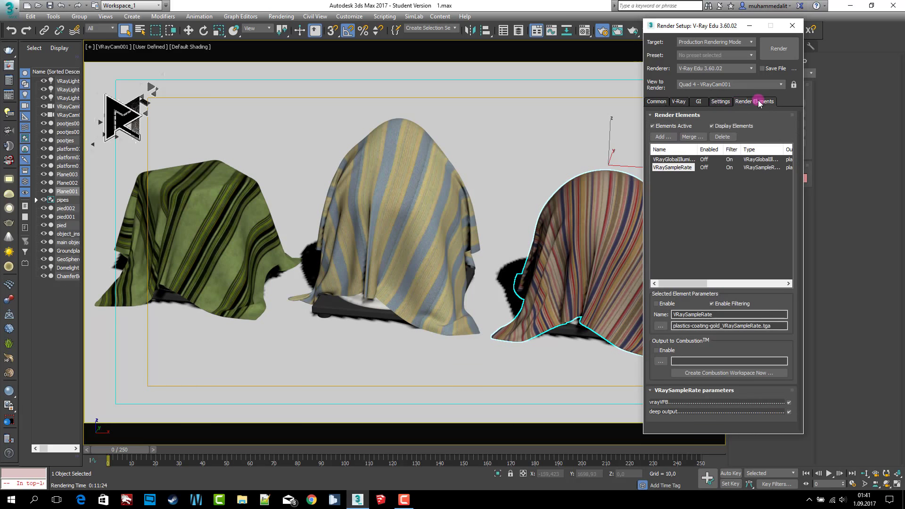
Switch the Render Setup dialog back to the Common tab
left_click(660, 101)
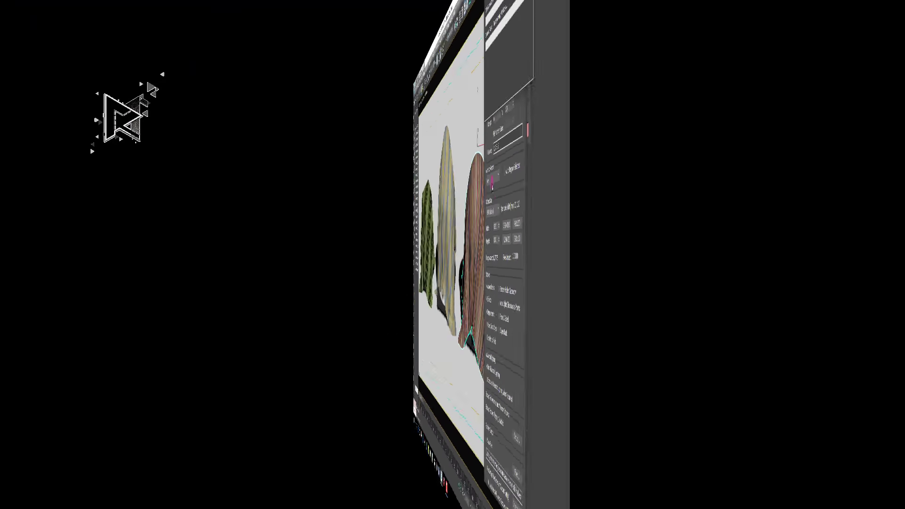